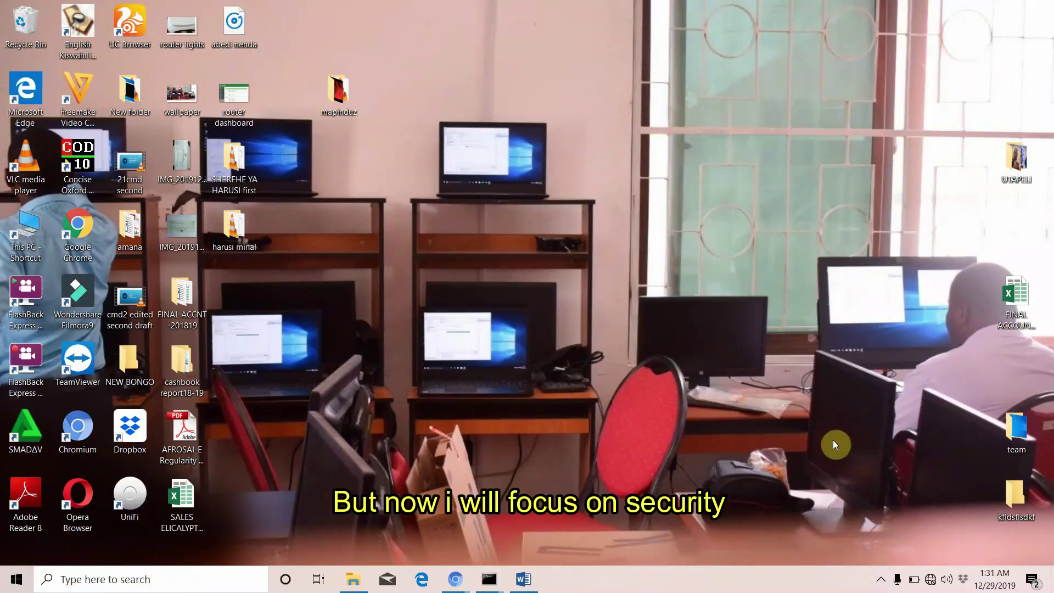
# Run ipconfig in Command Prompt and copy the Default Gateway 192.168.0.1 from its output
pyautogui.moveTo(490, 574)
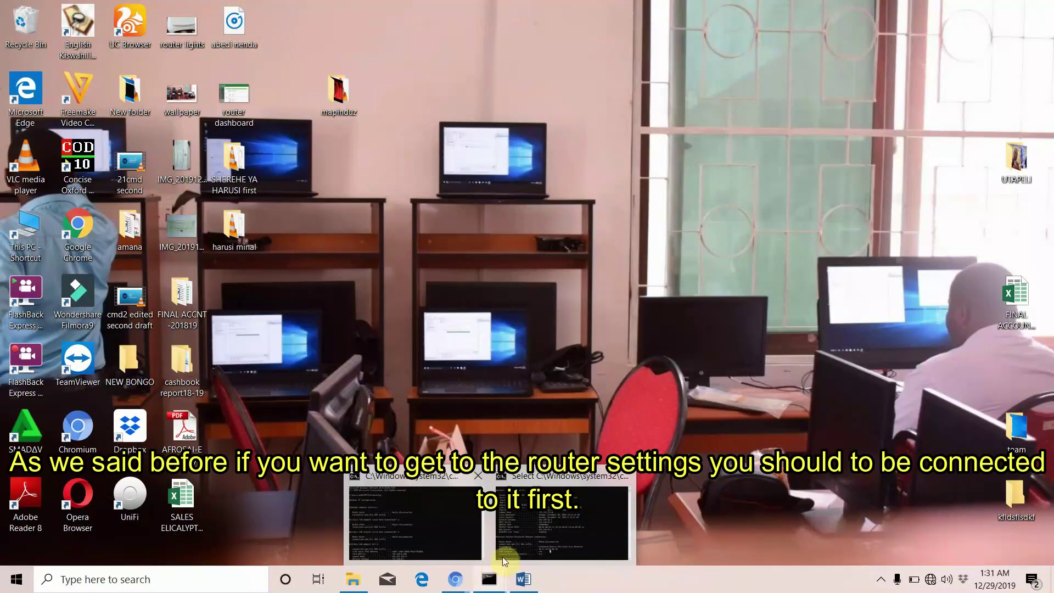
pyautogui.click(532, 535)
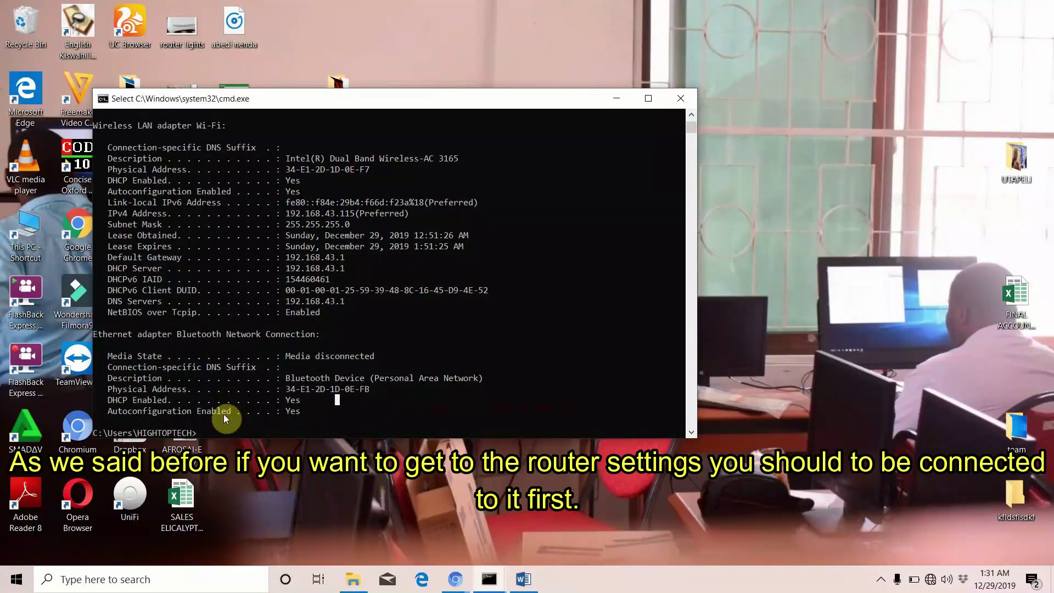
pyautogui.write('i')
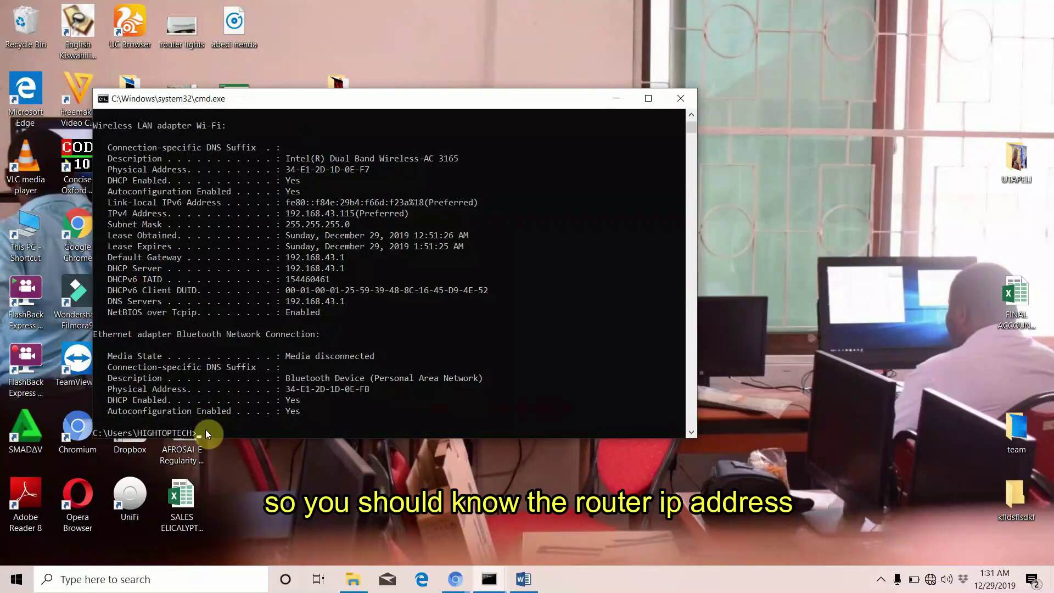
pyautogui.write('pconfi')
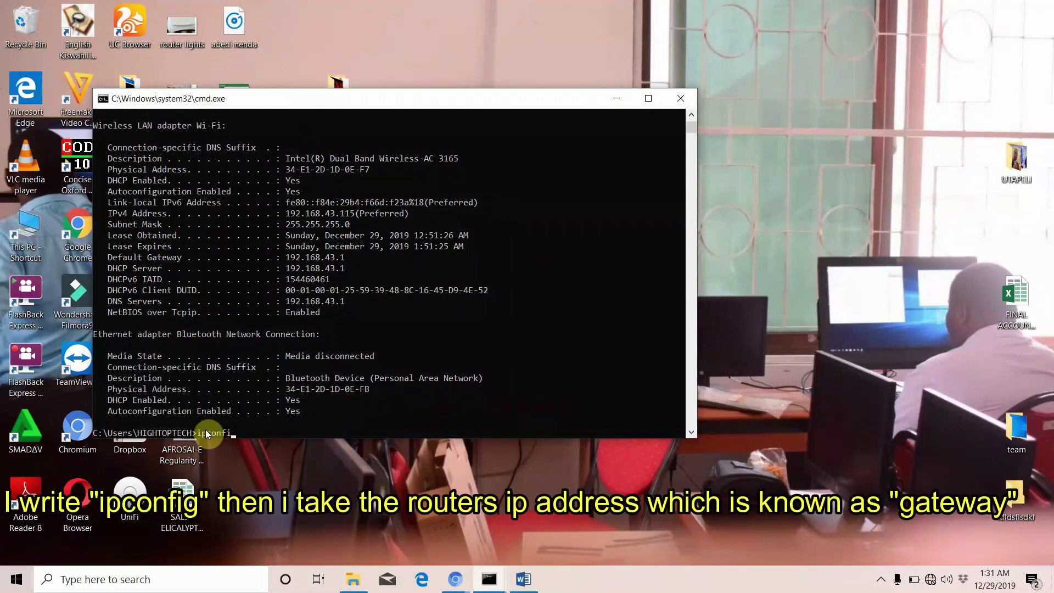
pyautogui.write('g')
pyautogui.press('Return')
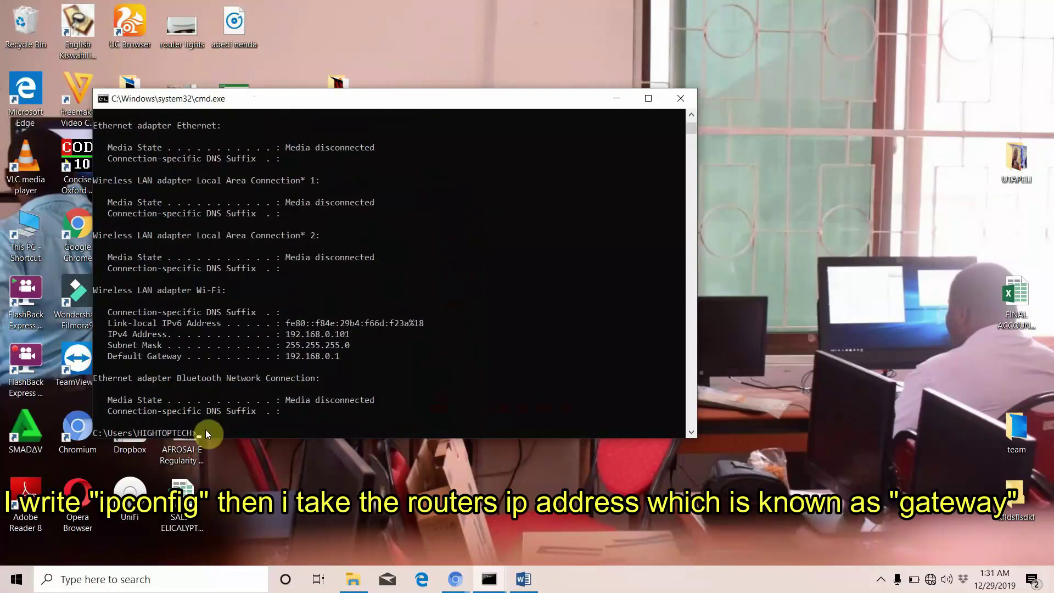
pyautogui.moveTo(346, 358); pyautogui.dragTo(277, 358)
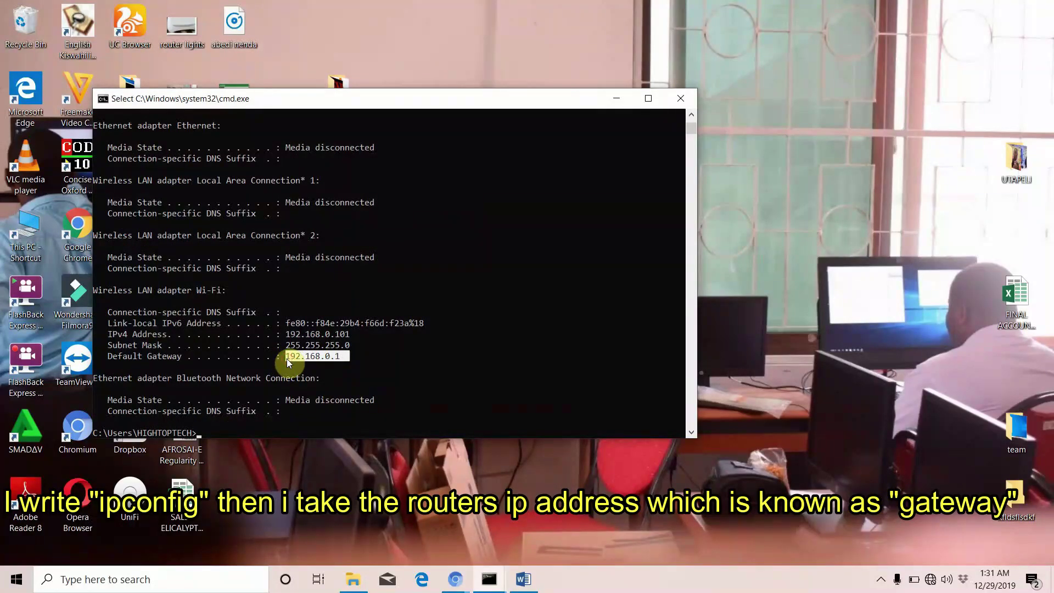
pyautogui.rightClick(287, 358)
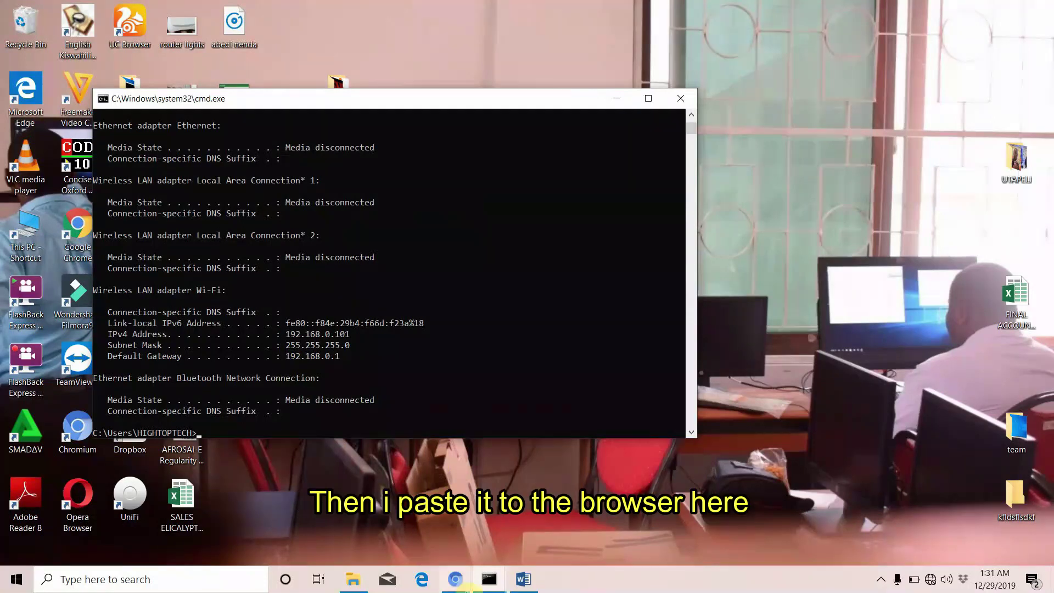
# Open Edge full screen and load the pasted address 192.168.0.1
pyautogui.click(422, 581)
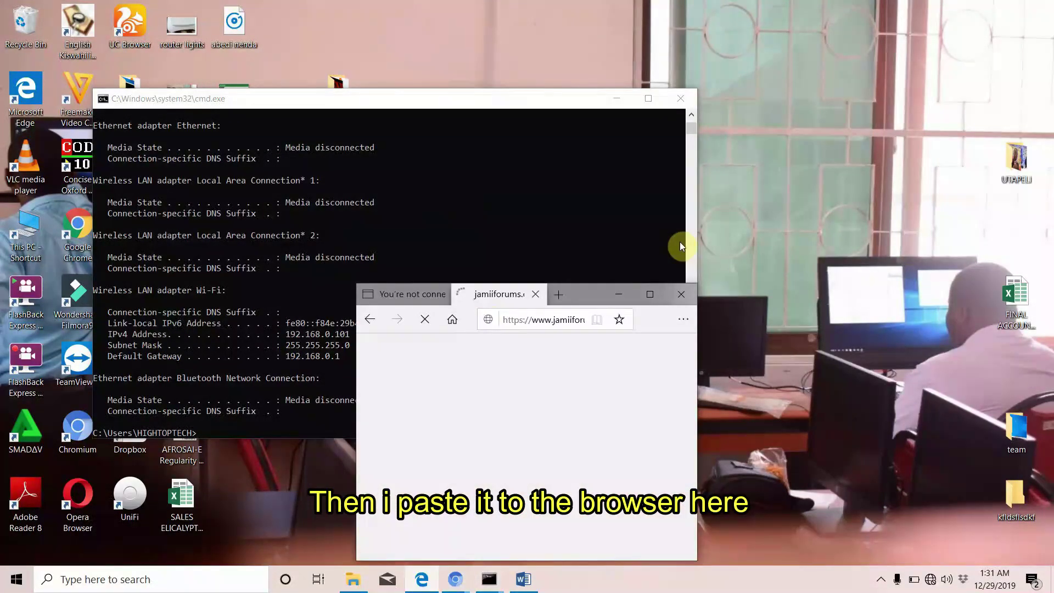
pyautogui.click(650, 294)
pyautogui.click(354, 37)
pyautogui.hotkey('ctrl', 'v')
pyautogui.press('Return')
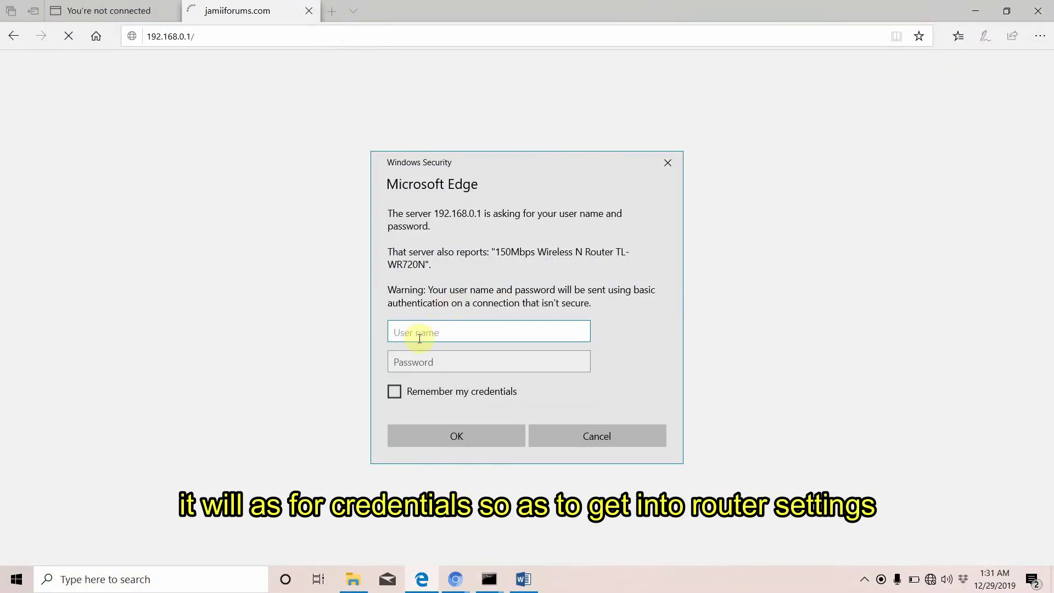
# Log in to the router with the admin user name and password
pyautogui.write('admin')
pyautogui.press('Tab')
pyautogui.write('admin')
pyautogui.press('Return')
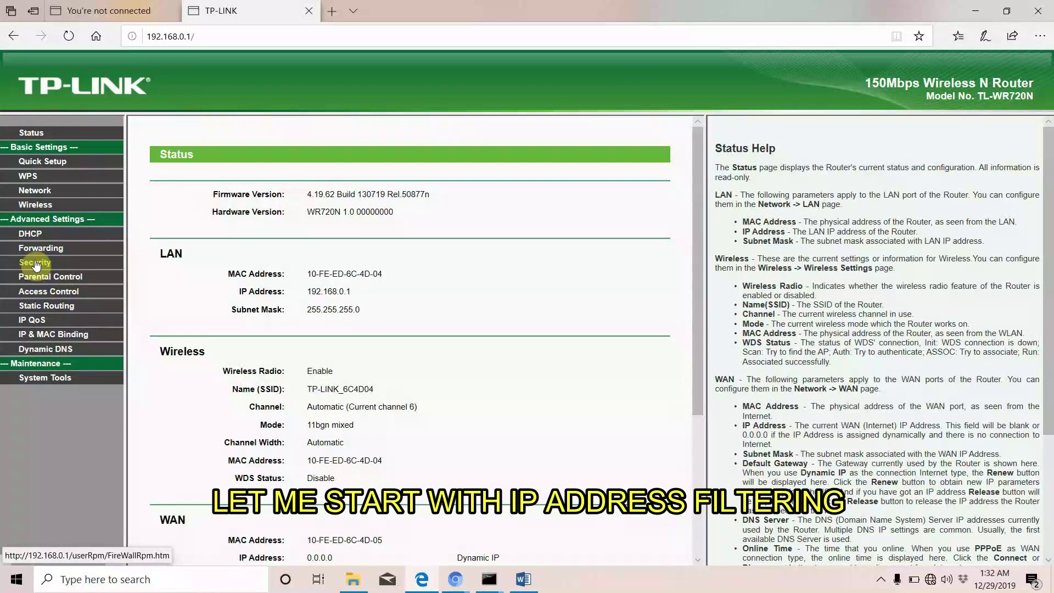
# Confirm on IP Address Filtering that the firewall and filtering are Disabled, then go to Firewall
pyautogui.click(34, 263)
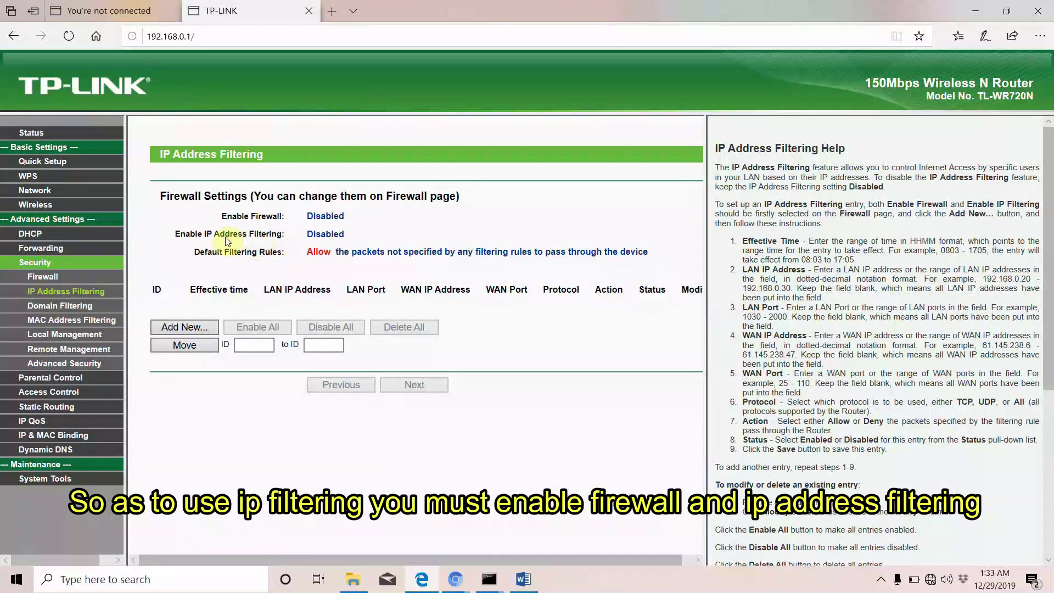
pyautogui.doubleClick(325, 235)
pyautogui.click(156, 278)
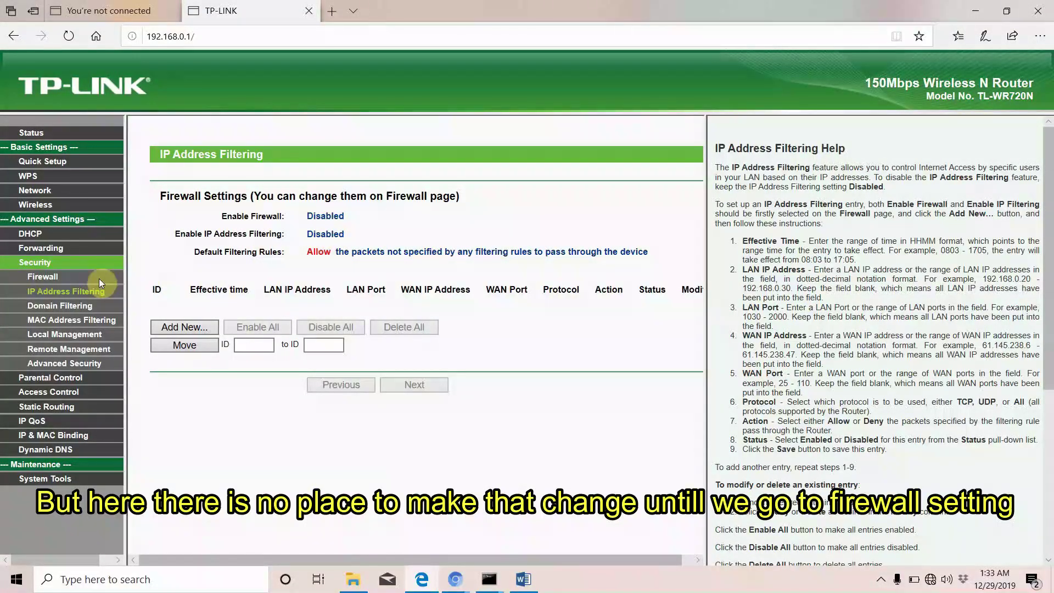
pyautogui.click(52, 282)
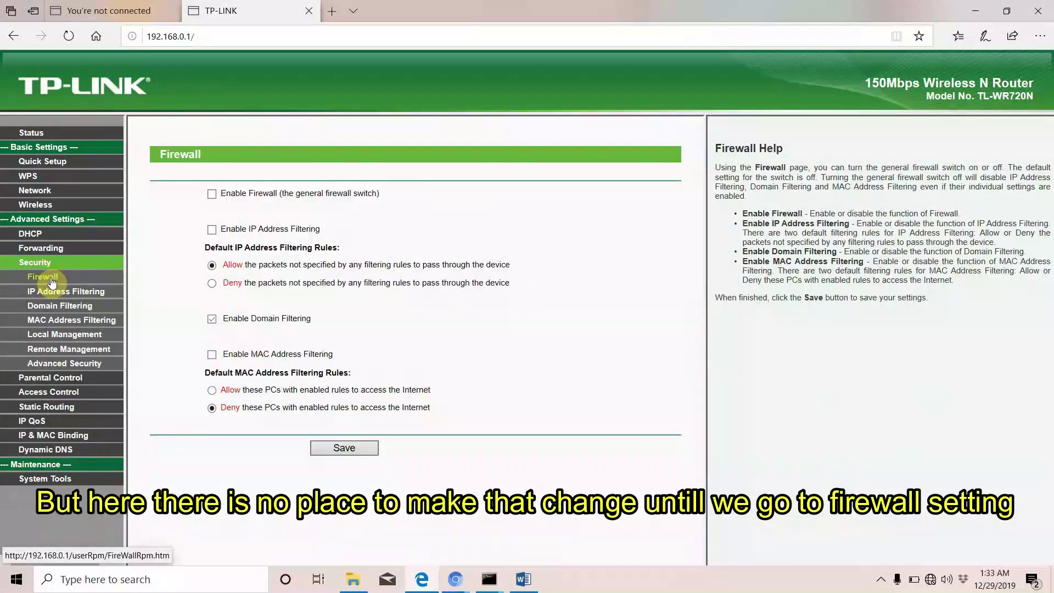
# Tick Enable Firewall and Enable IP Address Filtering, save, and return to IP Address Filtering
pyautogui.click(212, 194)
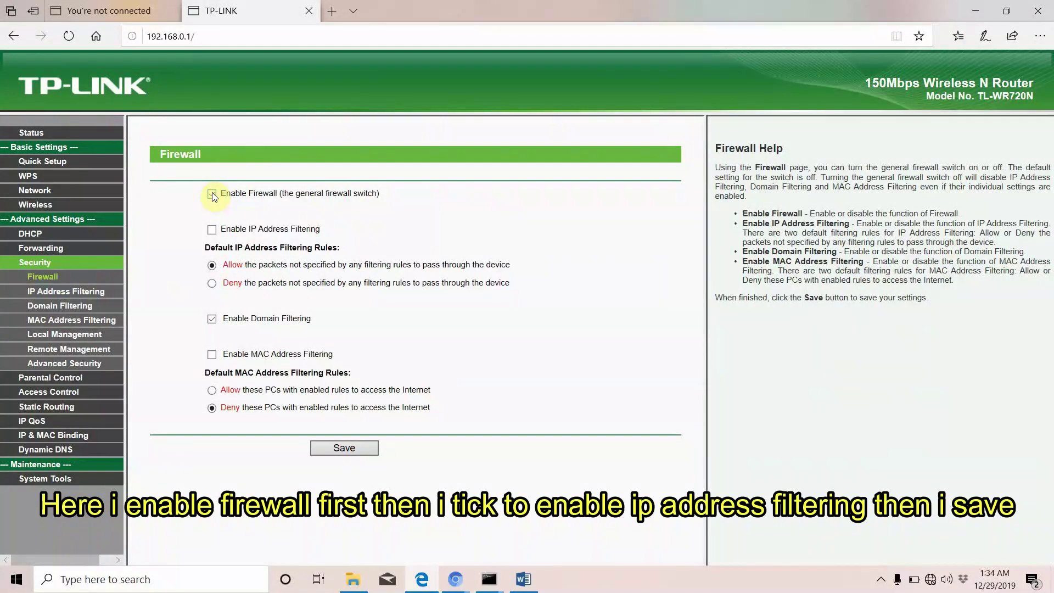
pyautogui.click(212, 230)
pyautogui.click(358, 447)
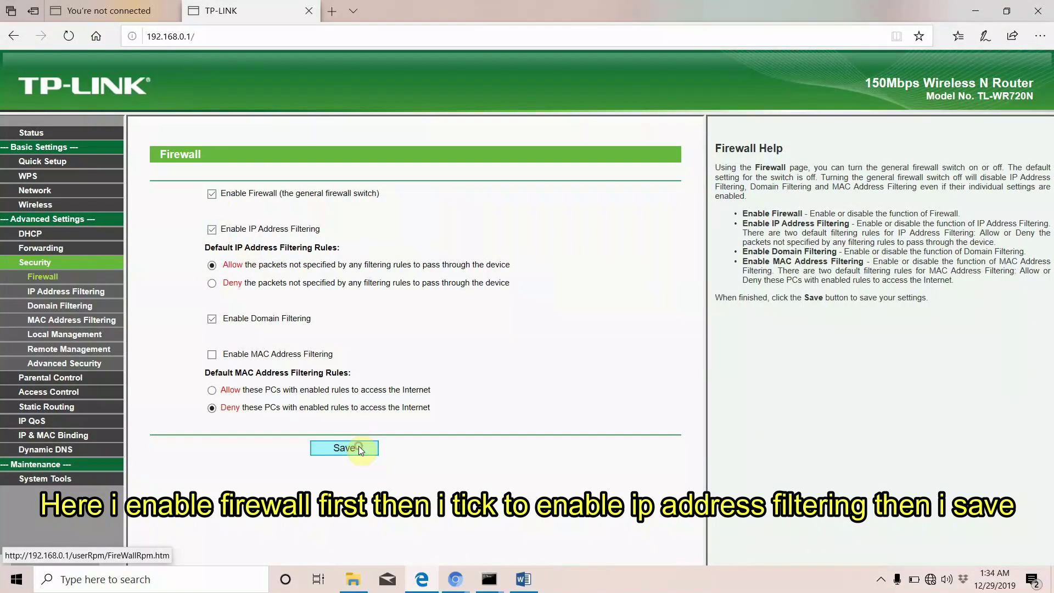
pyautogui.click(66, 292)
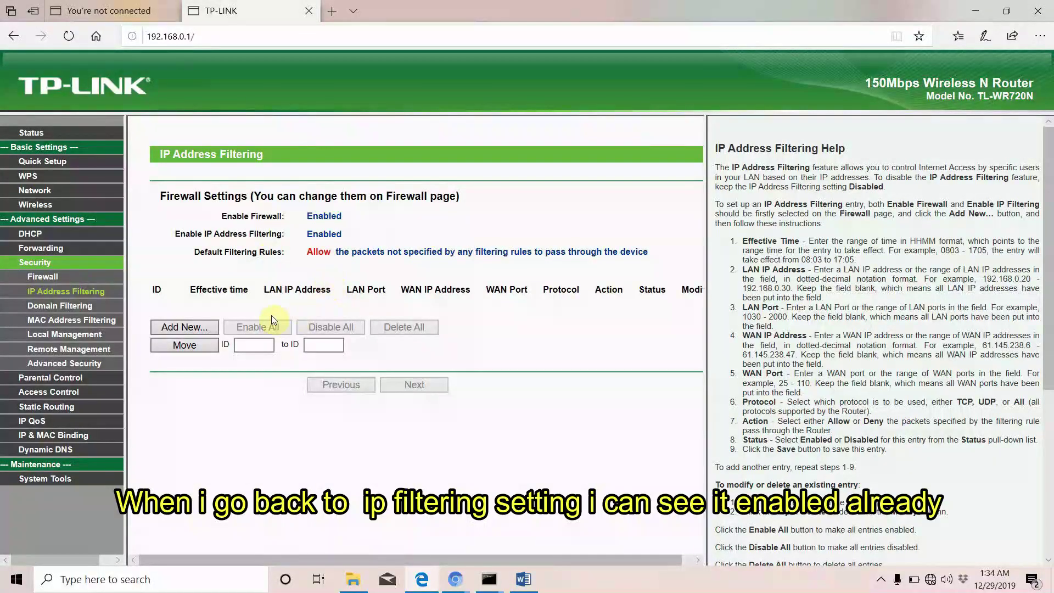
# Add a new IP filtering entry with effective time 0800 to 1800
pyautogui.click(181, 327)
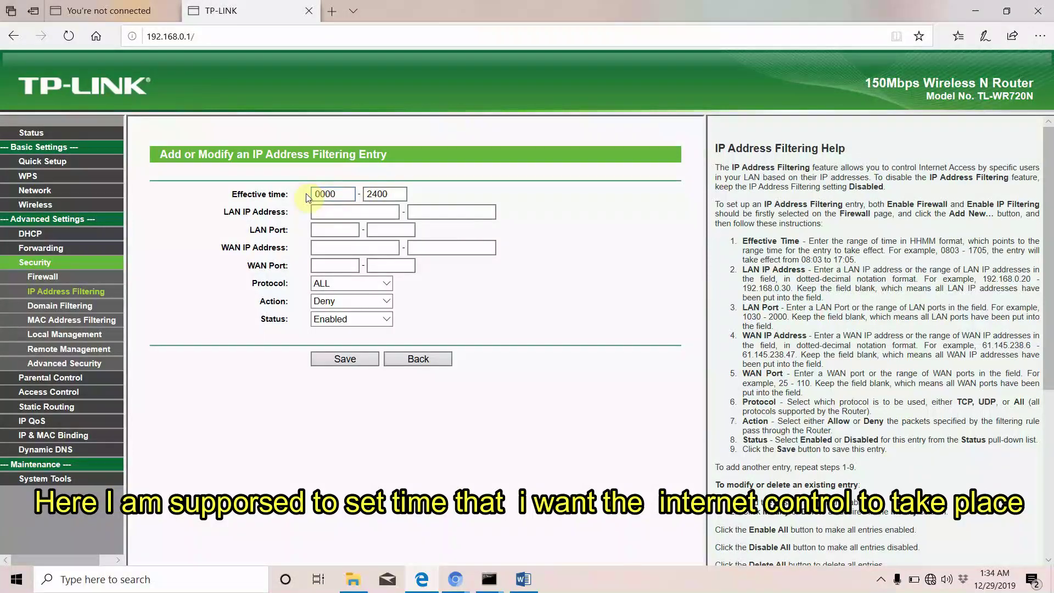
pyautogui.click(337, 195)
pyautogui.click(336, 195)
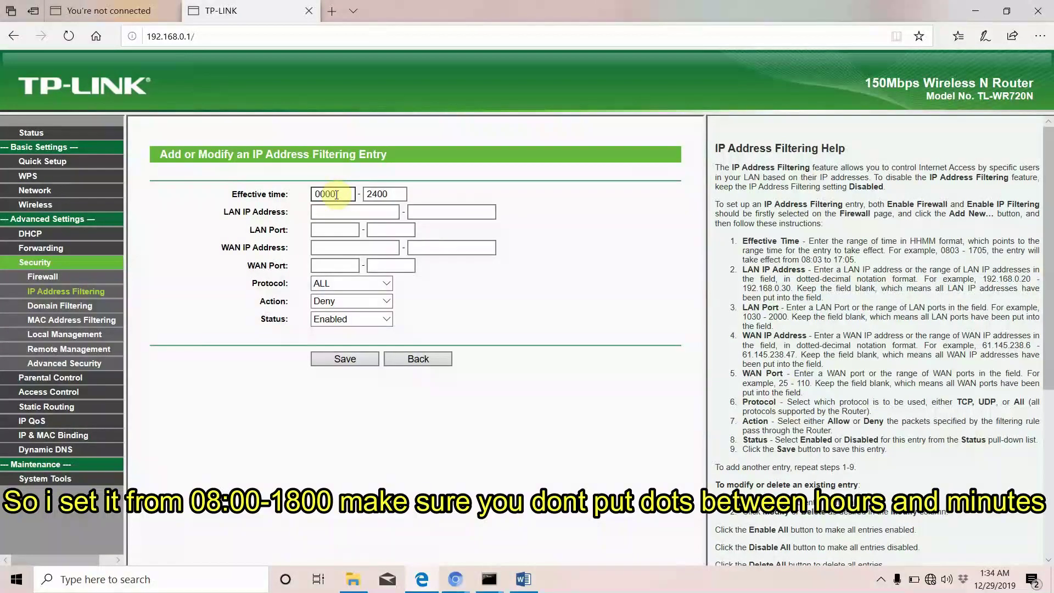
pyautogui.press('BackSpace')
pyautogui.press('BackSpace')
pyautogui.press('BackSpace')
pyautogui.press('BackSpace')
pyautogui.write('0800')
pyautogui.click(394, 192)
pyautogui.press('BackSpace')
pyautogui.press('BackSpace')
pyautogui.press('BackSpace')
pyautogui.press('BackSpace')
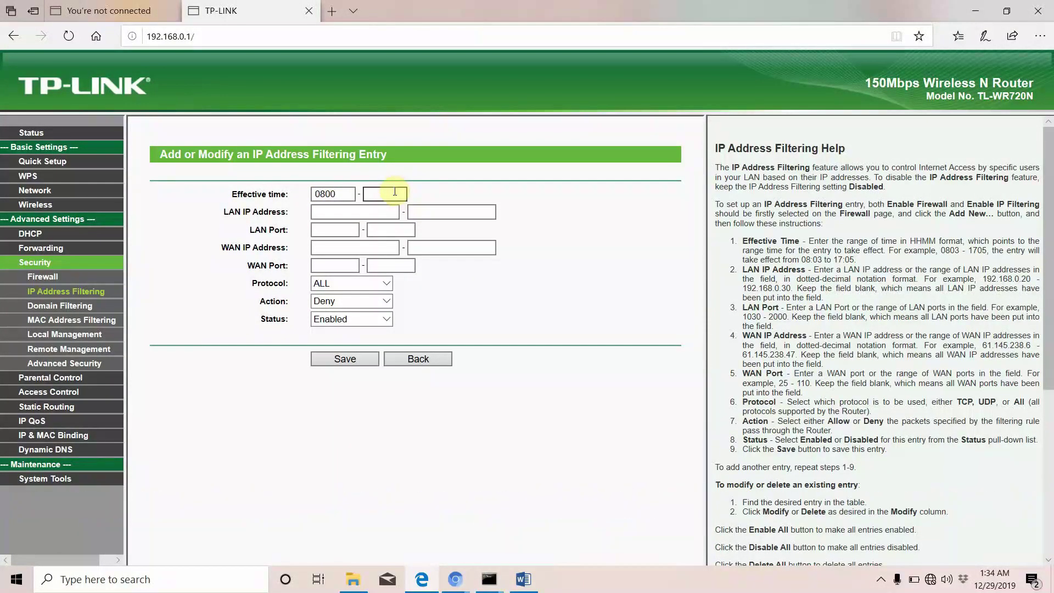
pyautogui.write('1800')
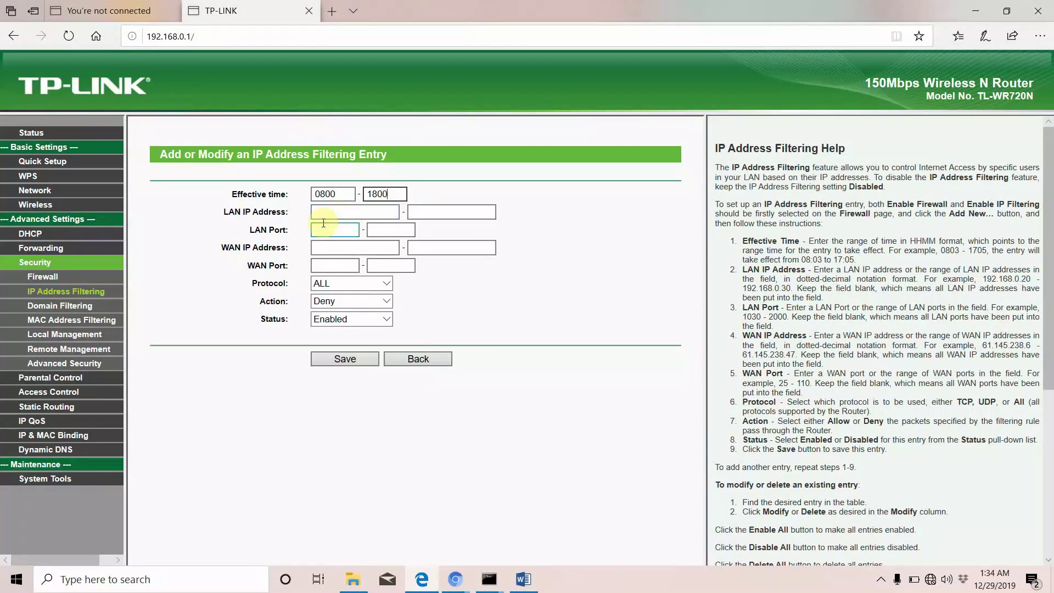
pyautogui.click(336, 214)
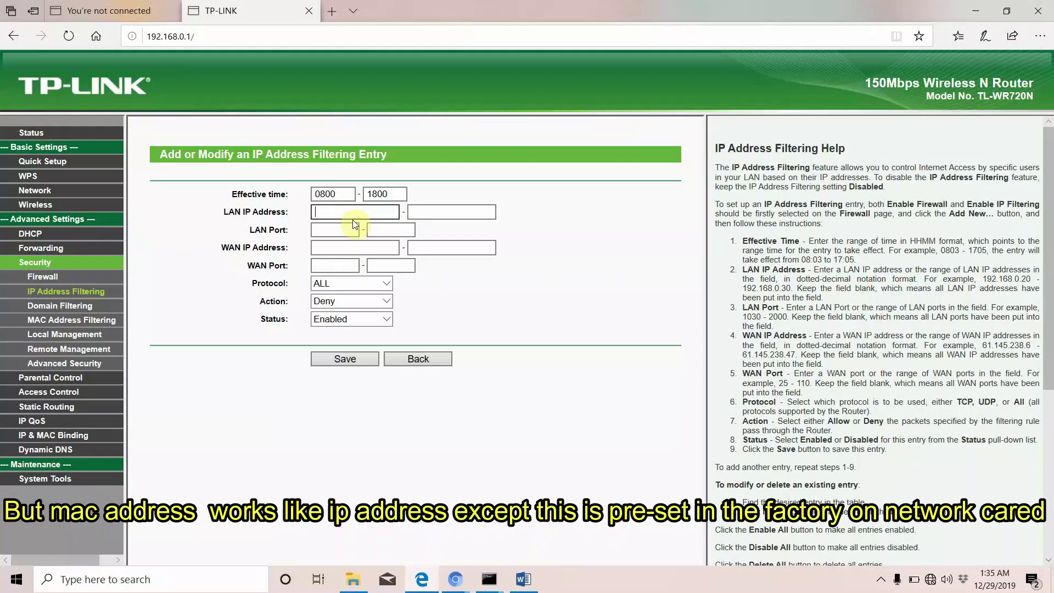
pyautogui.moveTo(490, 577)
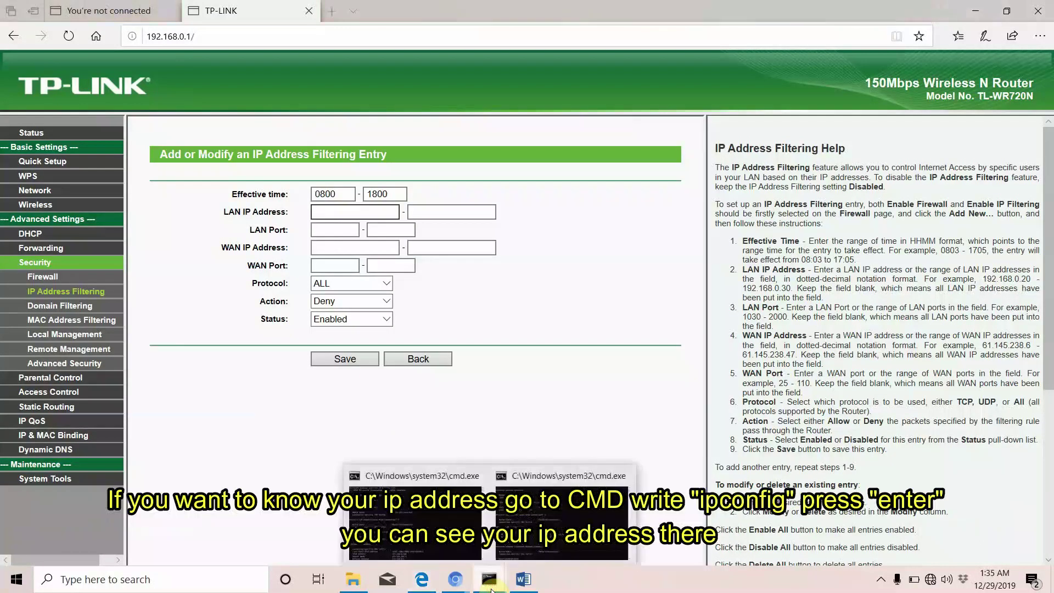
pyautogui.click(526, 535)
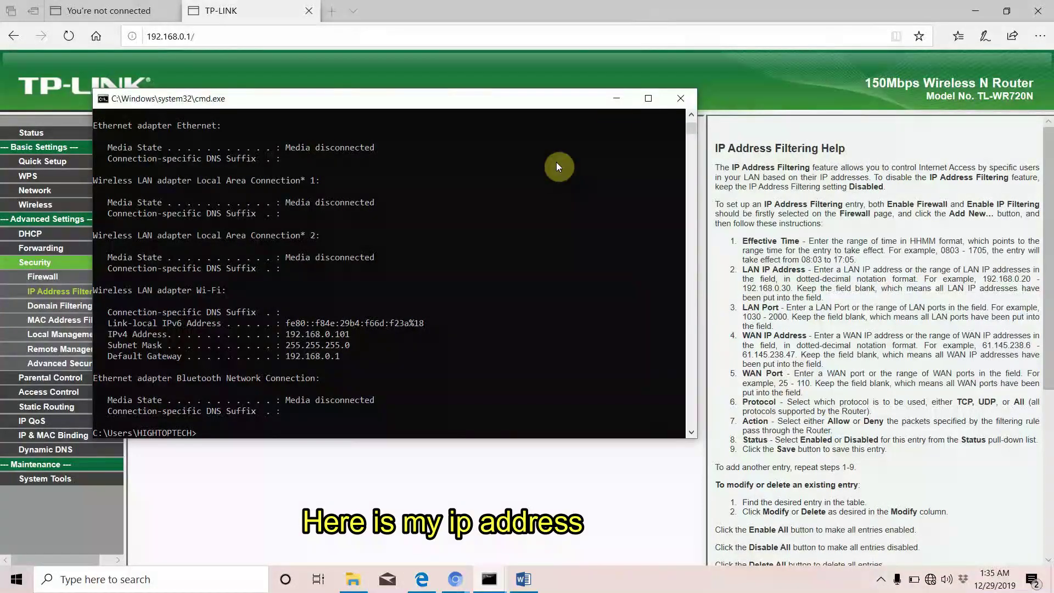
pyautogui.click(617, 102)
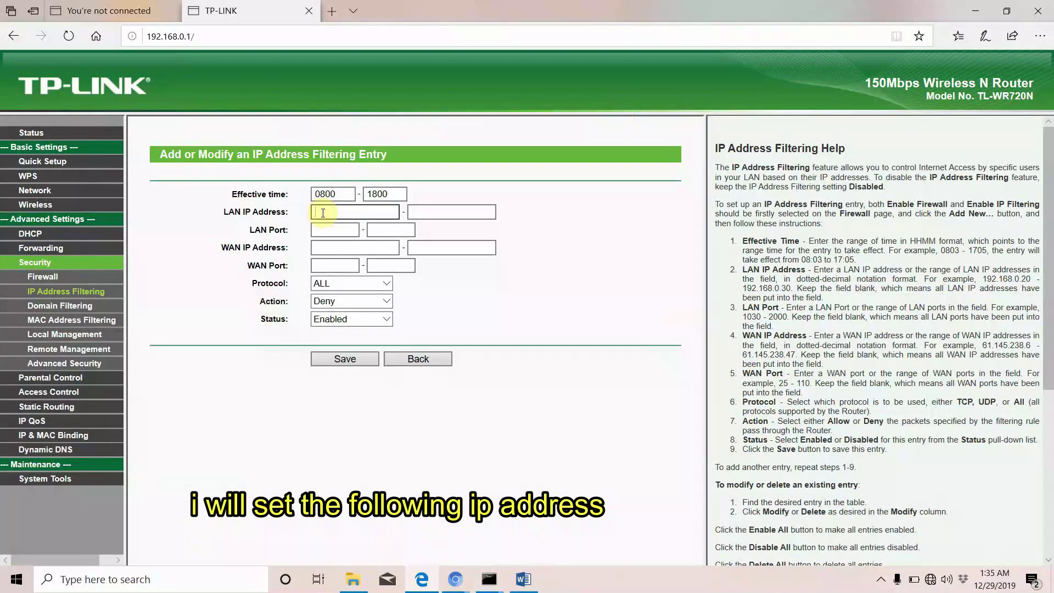
# Enter 192.168.0.101 as the entry's LAN IP Address
pyautogui.write('192')
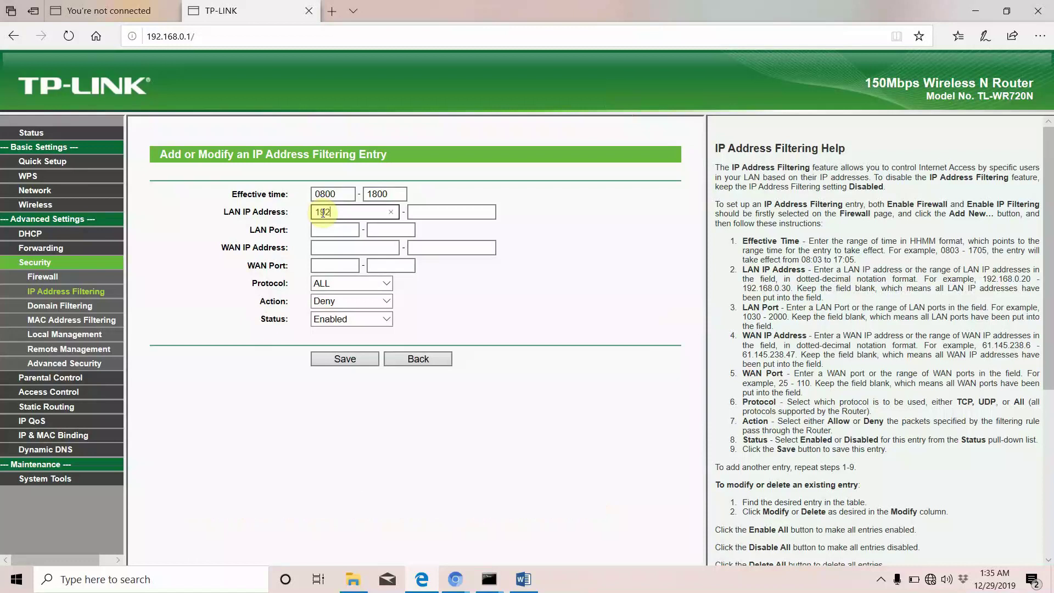
pyautogui.write('.168.0.1')
pyautogui.write('01')
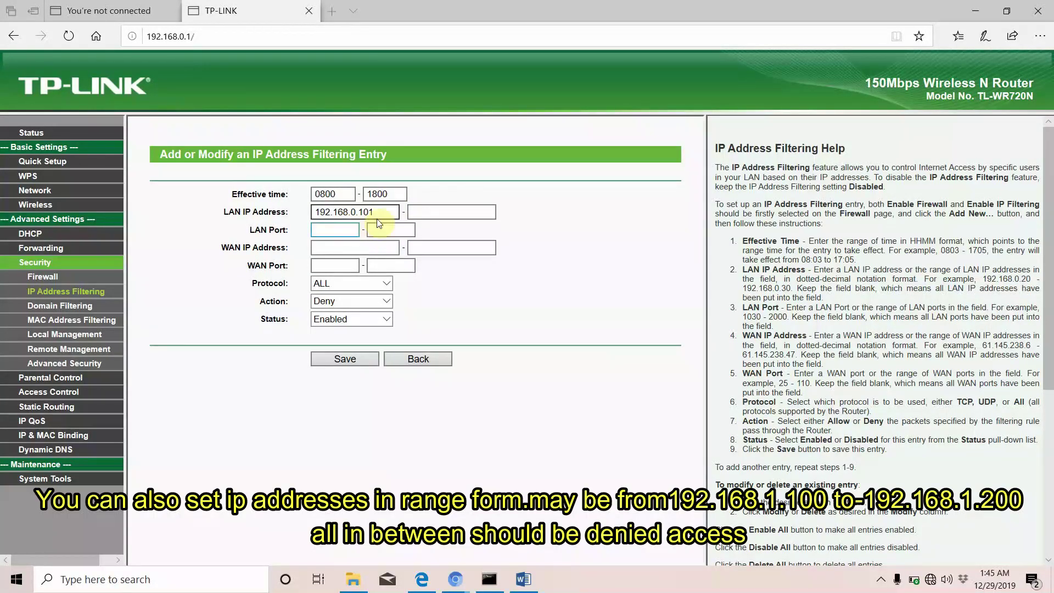
pyautogui.click(436, 212)
pyautogui.click(370, 218)
pyautogui.click(450, 211)
# Set LAN Port to 8080, start the WAN IP, and switch back to the ipconfig output
pyautogui.click(335, 228)
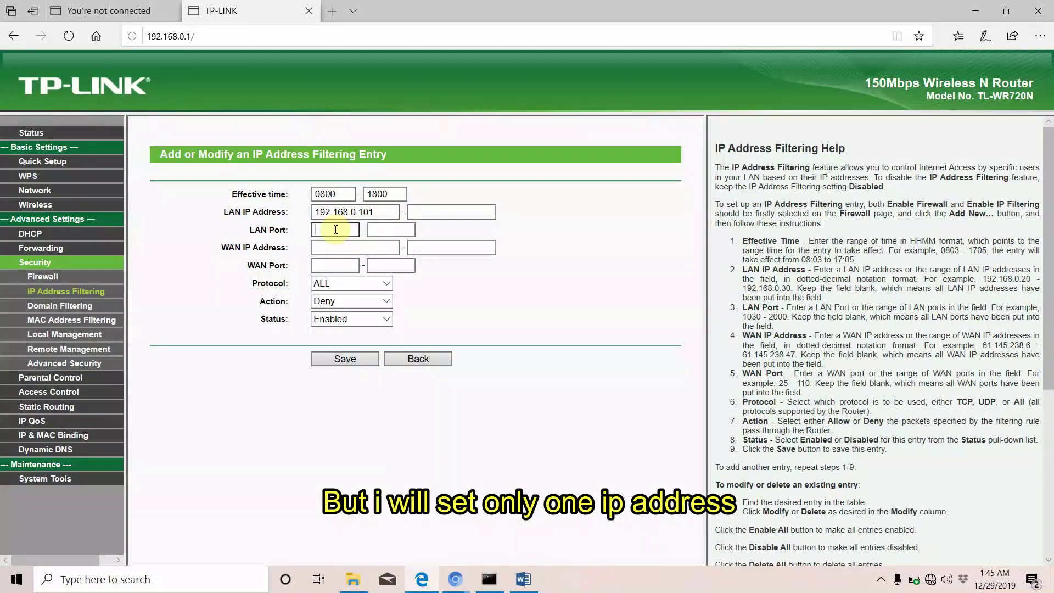
pyautogui.write('8080')
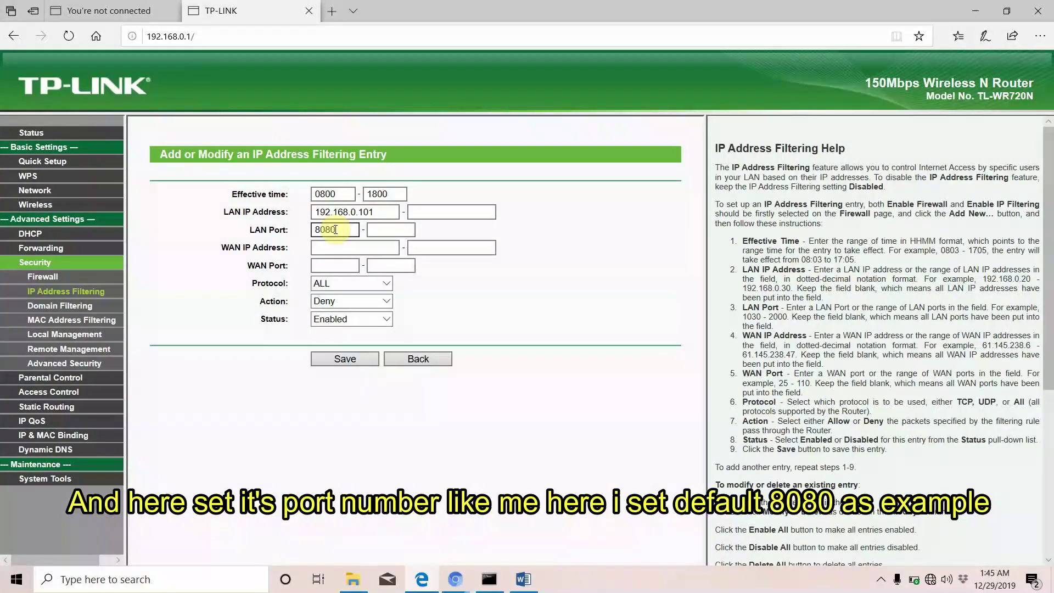
pyautogui.click(342, 248)
pyautogui.write('1')
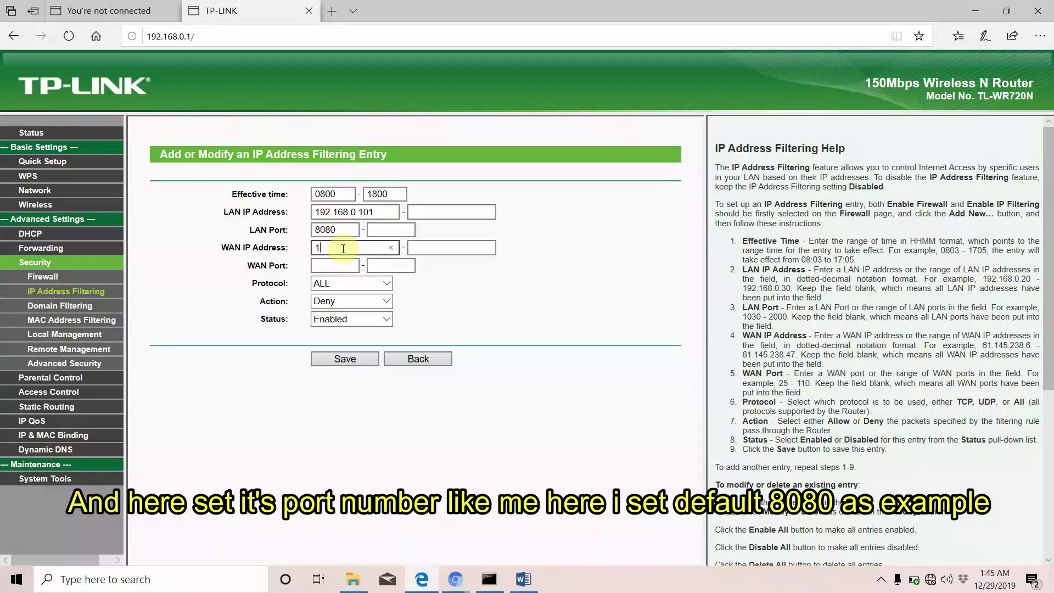
pyautogui.hotkey('alt', 'Tab')
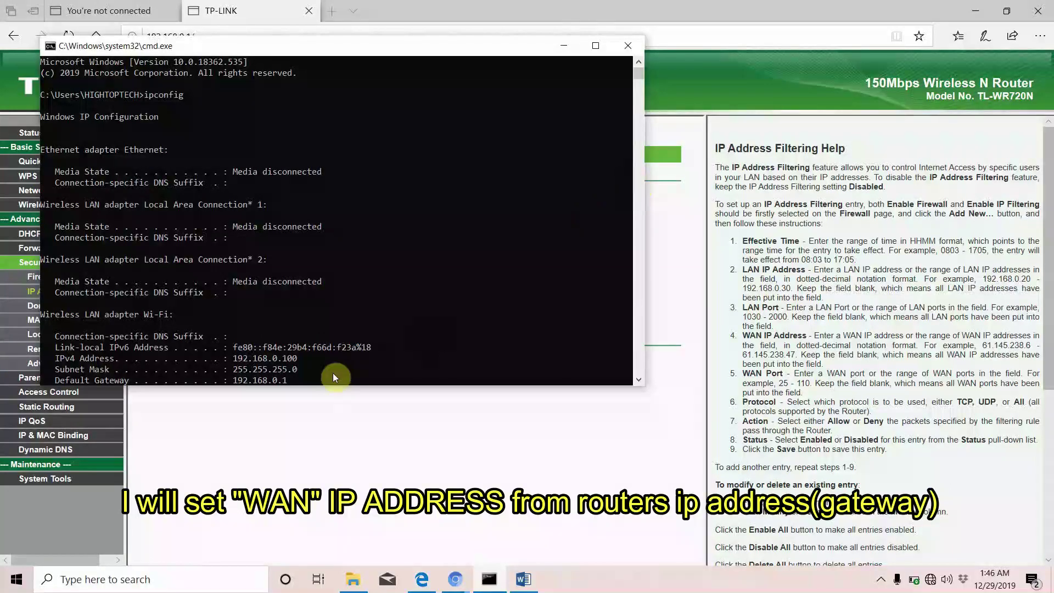
# Copy gateway 192.168.0.1 from ipconfig and paste it into the WAN IP Address field
pyautogui.moveTo(295, 380); pyautogui.dragTo(242, 380)
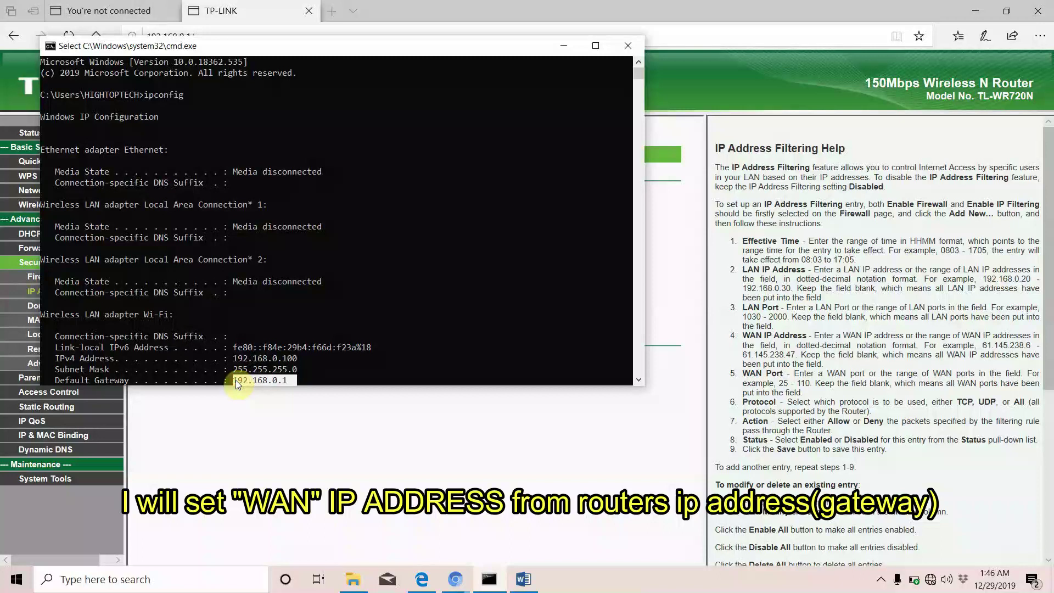
pyautogui.hotkey('ctrl', 'c')
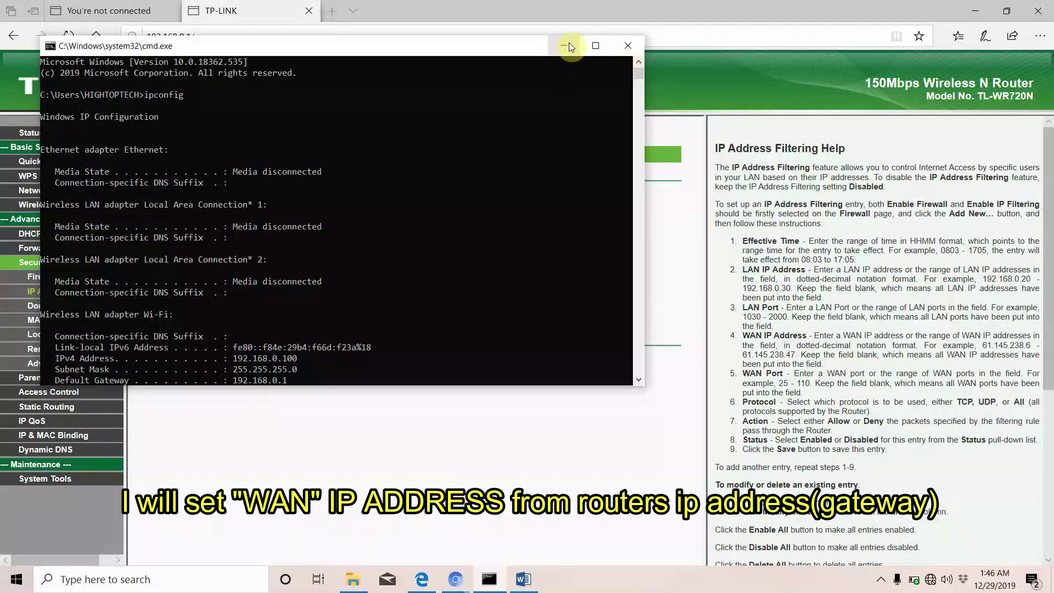
pyautogui.click(564, 45)
pyautogui.hotkey('ctrl', 'a')
pyautogui.hotkey('ctrl', 'v')
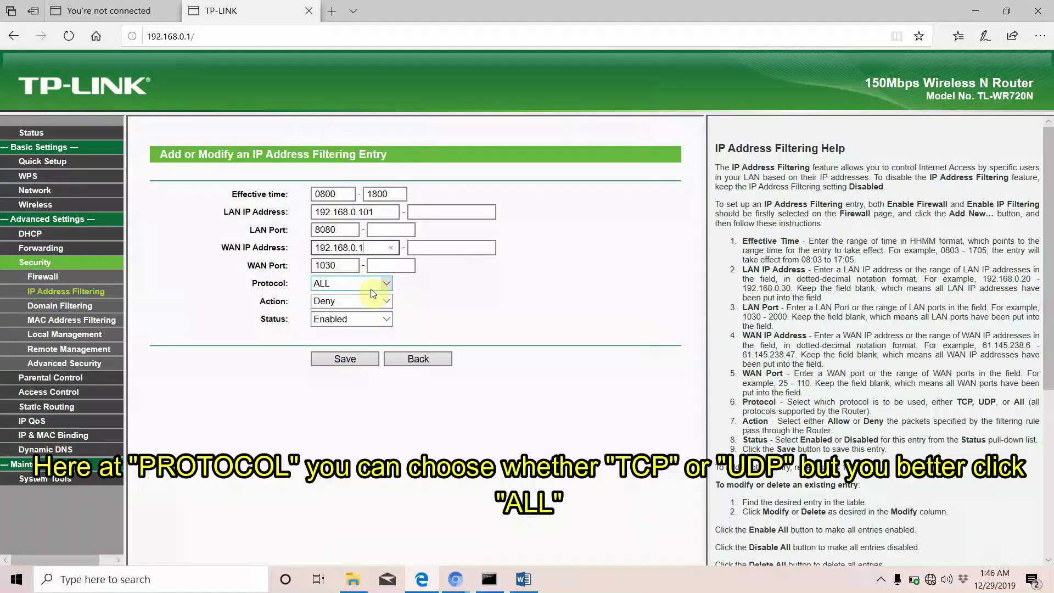
# Set protocol ALL, action Allow, status Enabled, and save the entry as rule 1
pyautogui.click(391, 283)
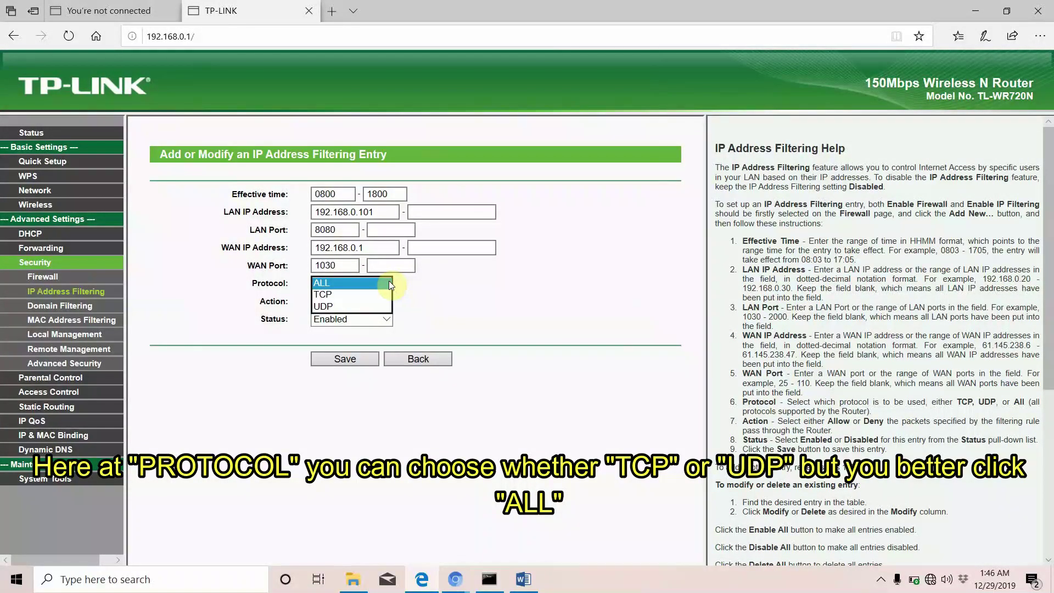
pyautogui.click(338, 283)
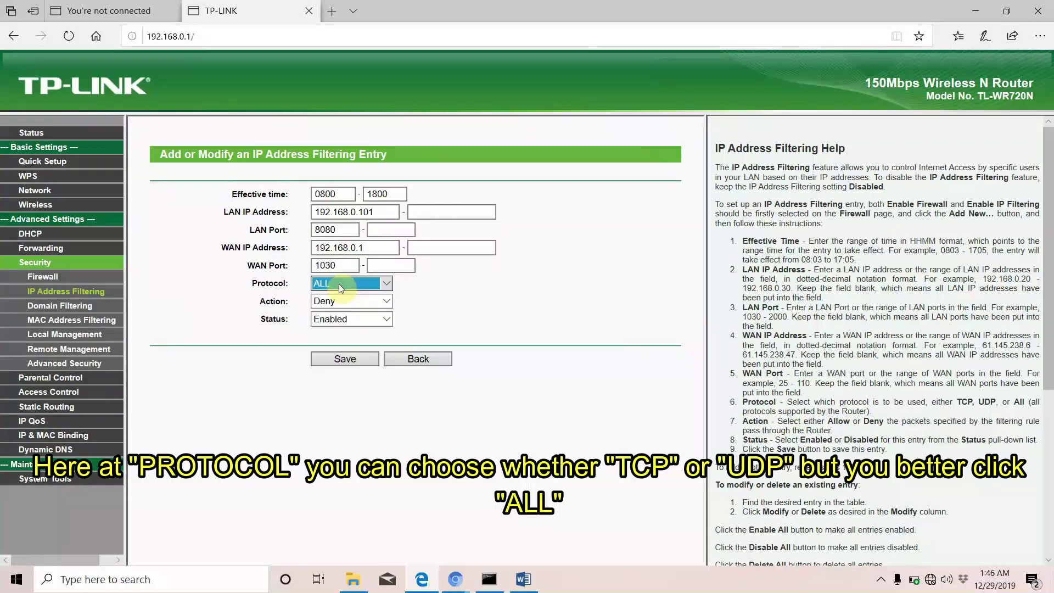
pyautogui.click(386, 301)
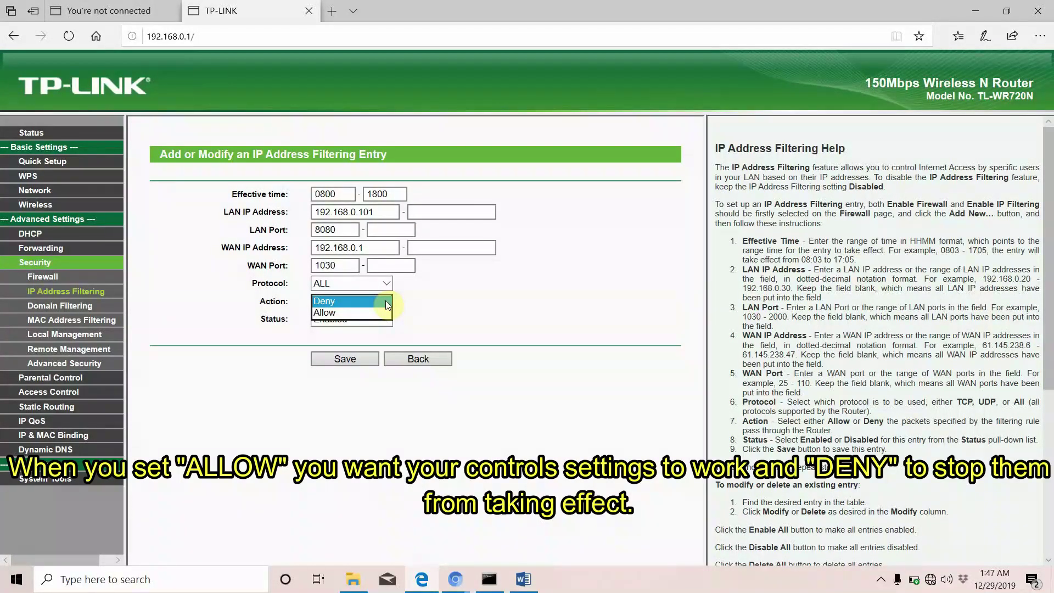
pyautogui.click(362, 316)
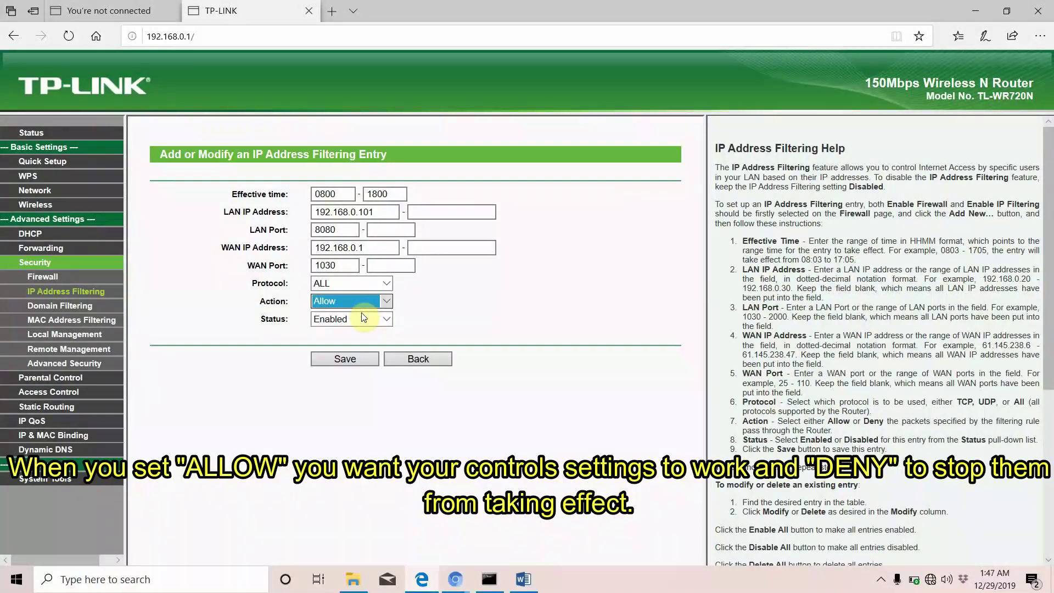
pyautogui.click(386, 318)
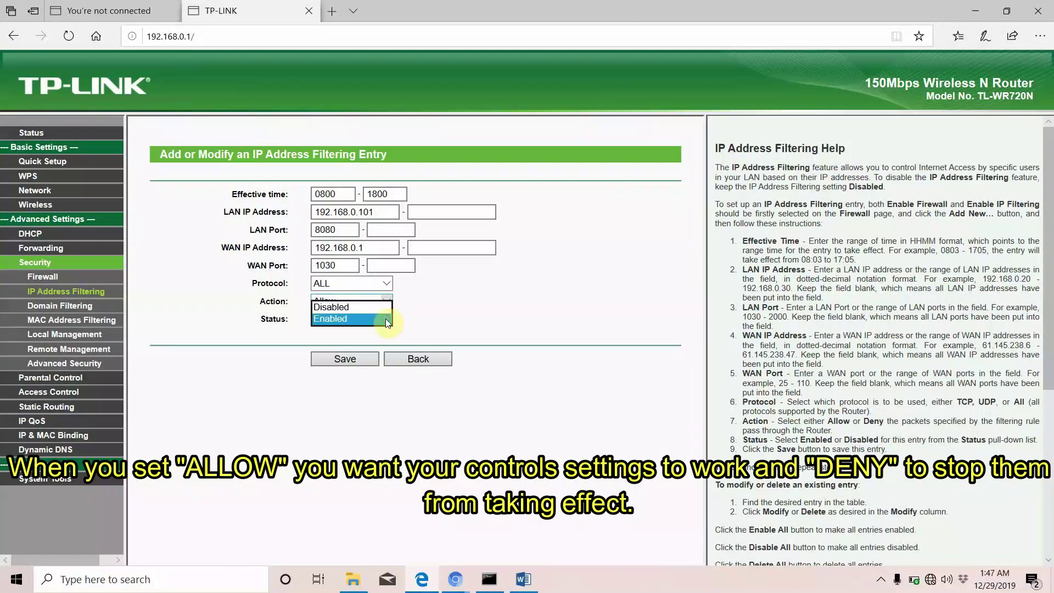
pyautogui.click(386, 319)
pyautogui.click(354, 360)
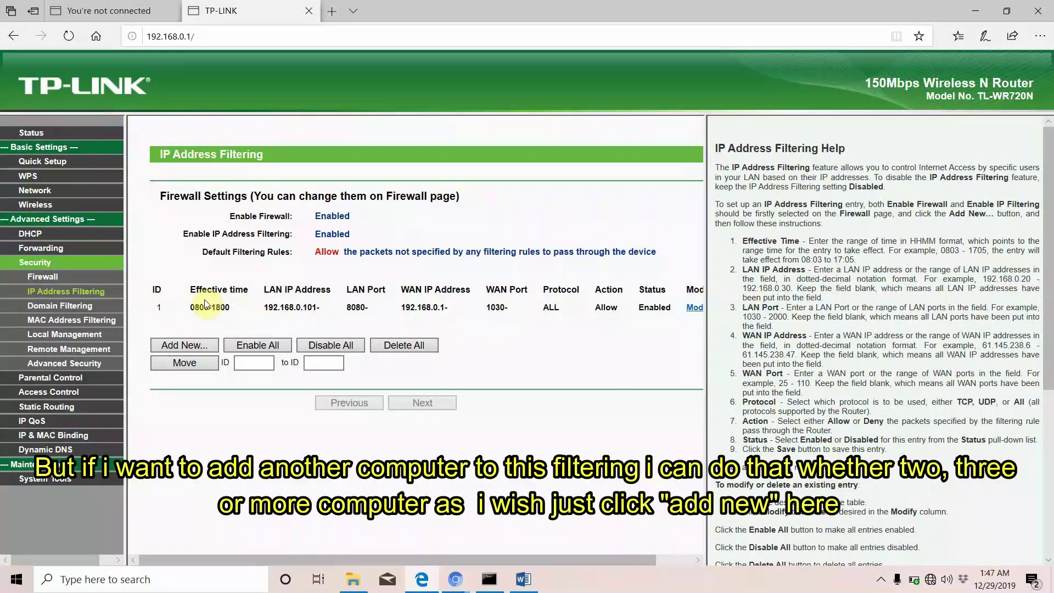
# Cancel a new IP filtering entry, visit Domain Filtering, then check the Firewall switches
pyautogui.click(179, 350)
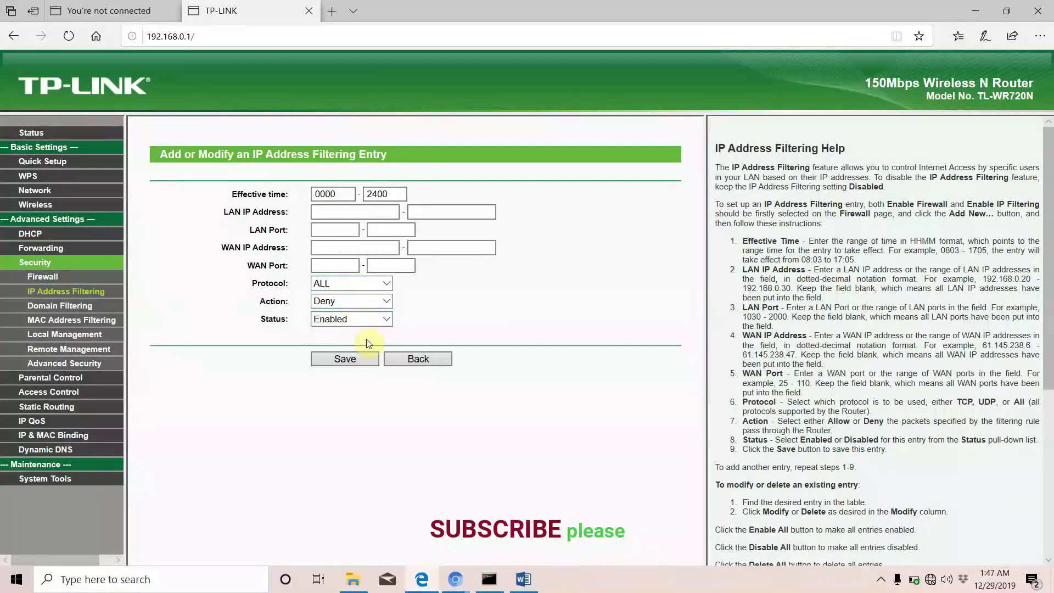
pyautogui.click(407, 361)
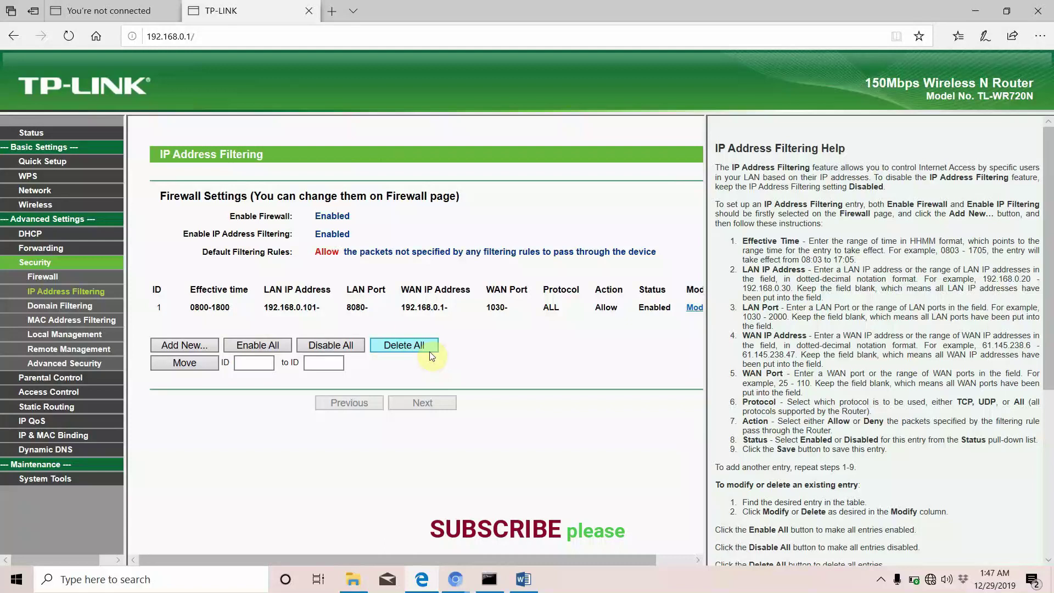
pyautogui.click(54, 311)
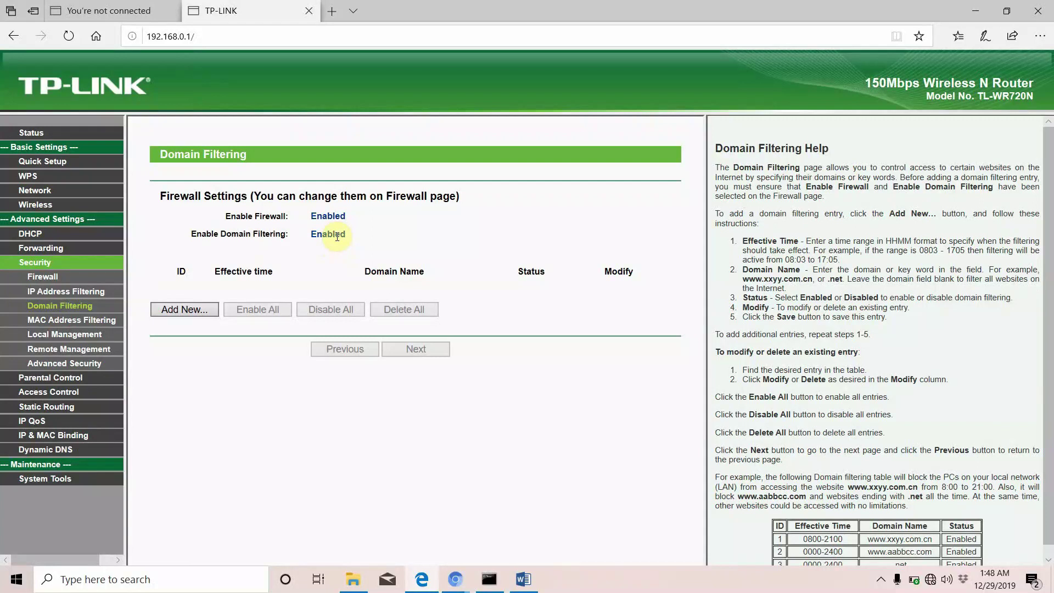
pyautogui.click(50, 282)
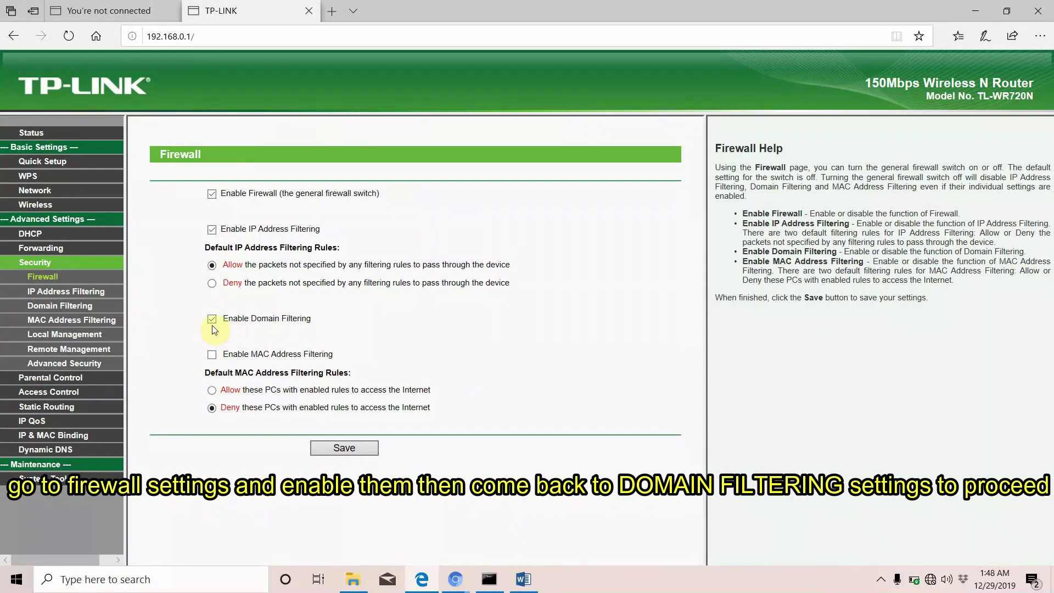
# Go back to Domain Filtering and open a new entry form defaulting to 0000–2400, Enabled
pyautogui.click(374, 445)
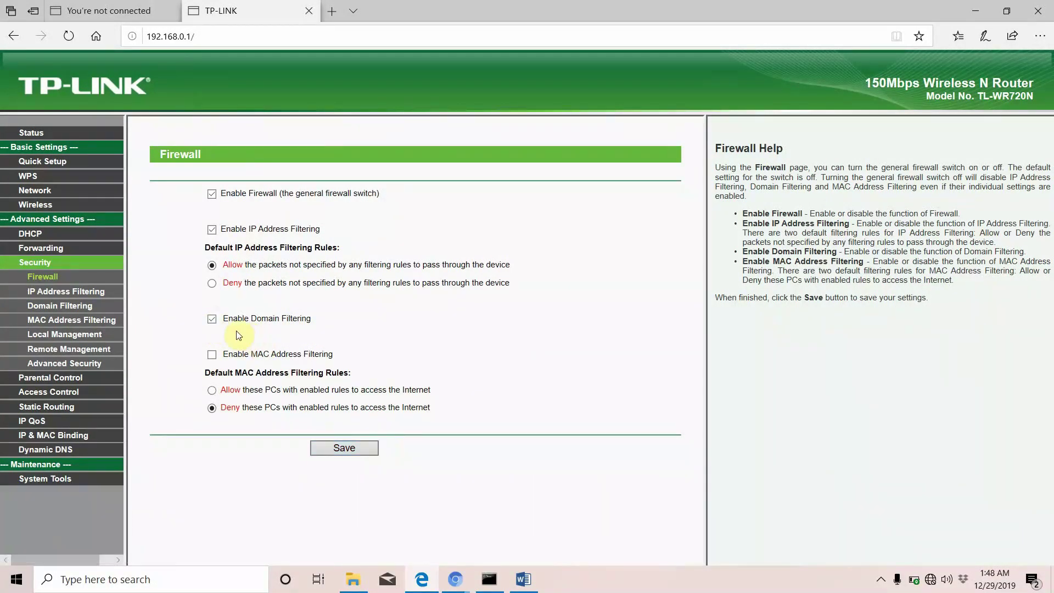
pyautogui.click(56, 310)
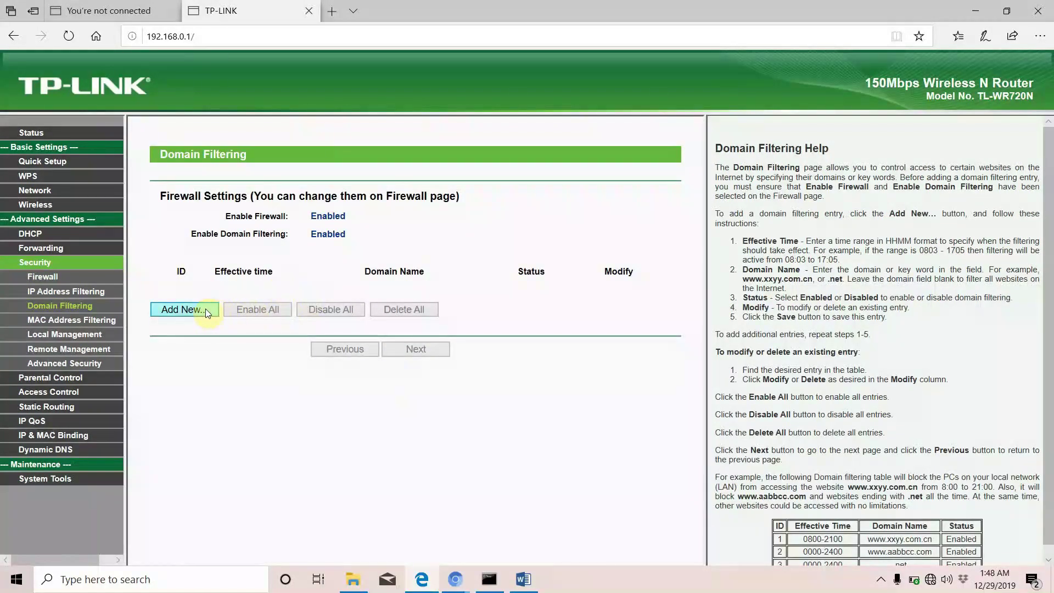
pyautogui.click(204, 309)
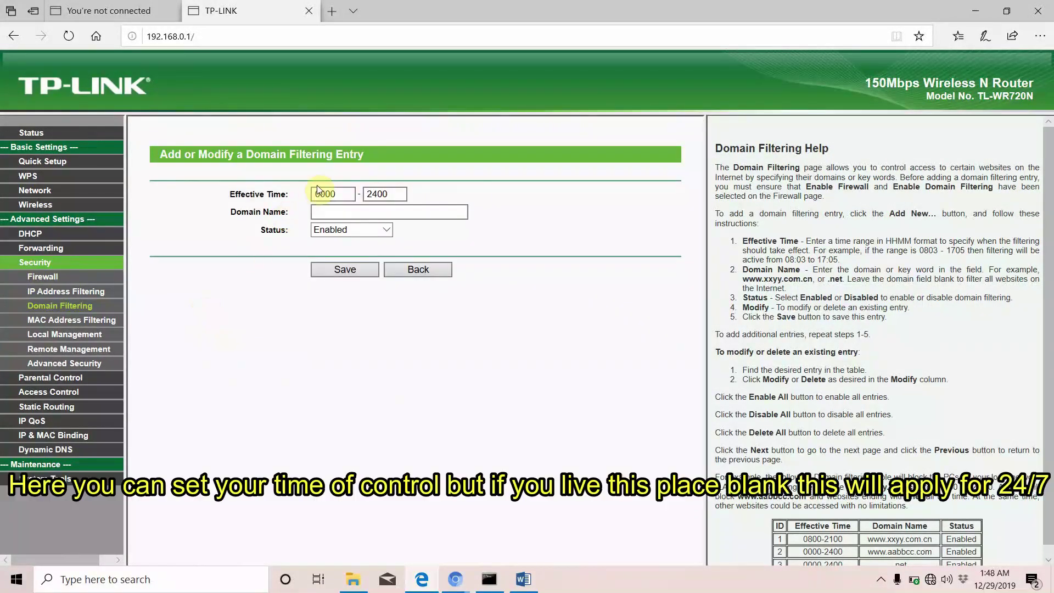
pyautogui.click(343, 193)
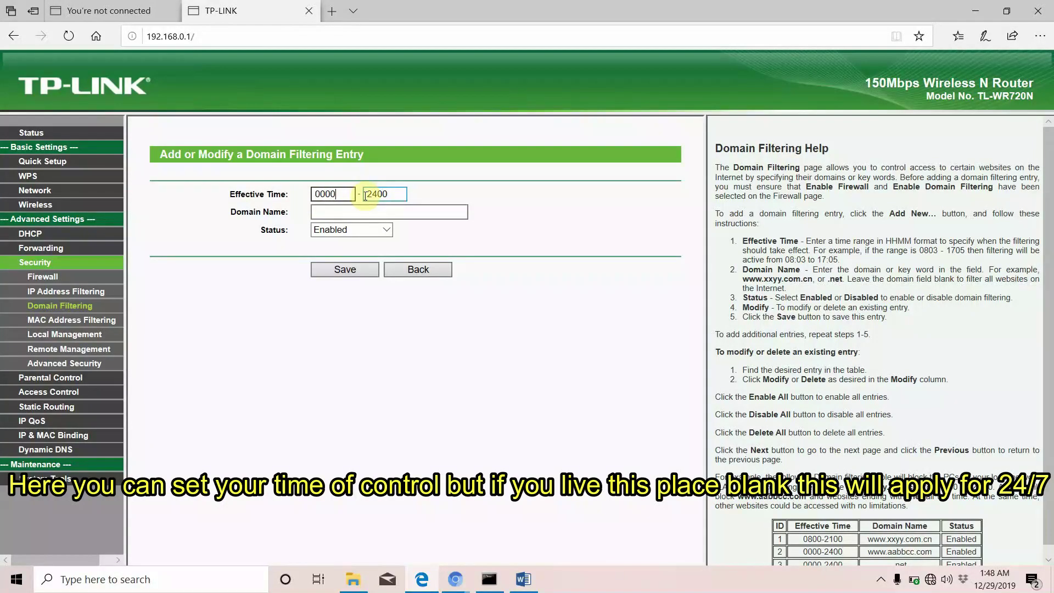
pyautogui.click(353, 213)
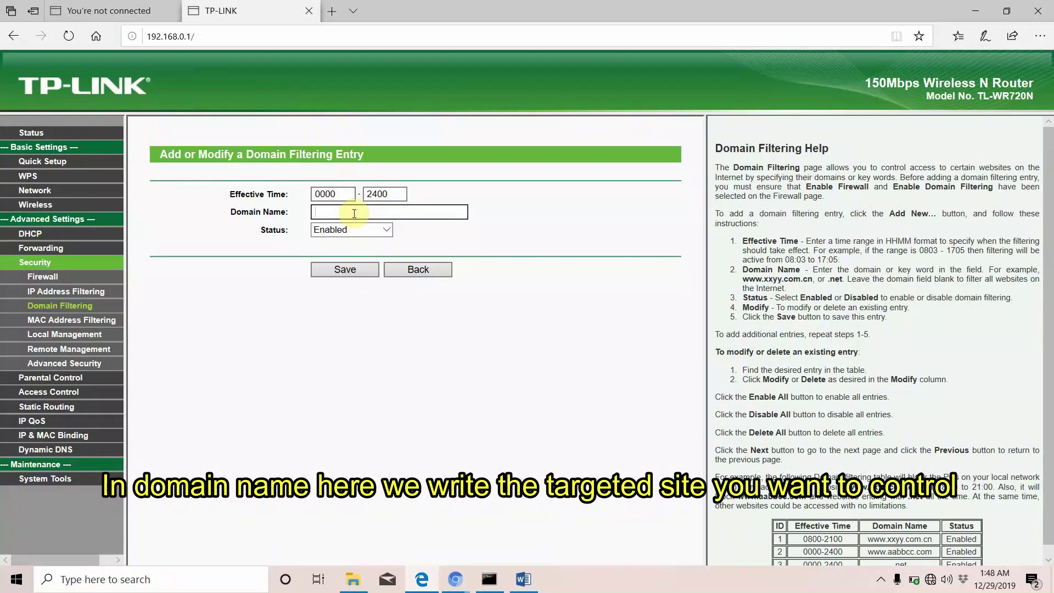
pyautogui.write('g')
pyautogui.press('BackSpace')
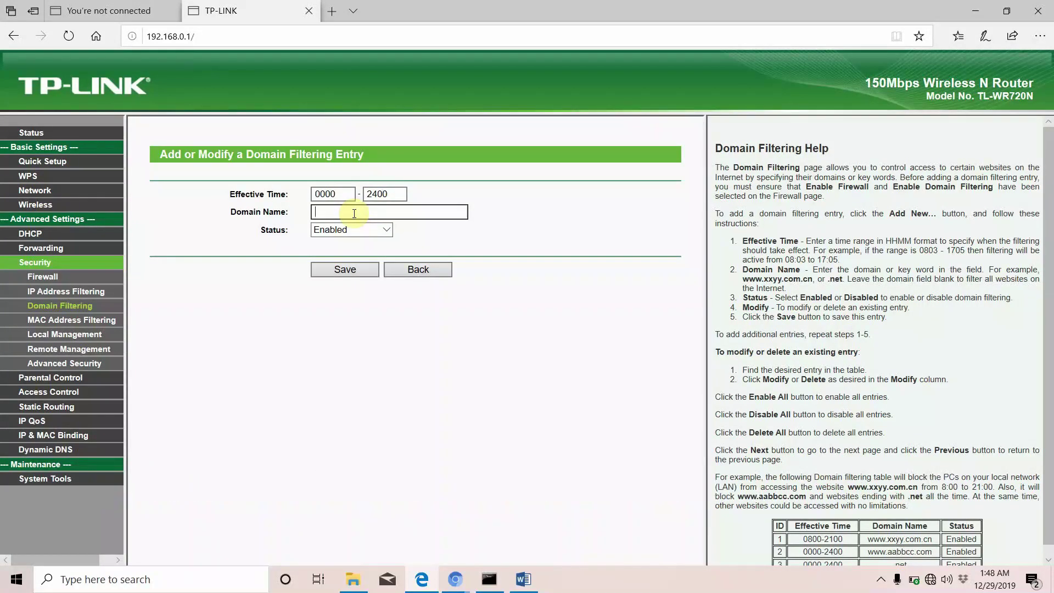
pyautogui.hotkey('ctrl', 'v')
pyautogui.press('BackSpace')
pyautogui.press('BackSpace')
pyautogui.press('BackSpace')
pyautogui.press('BackSpace')
pyautogui.press('BackSpace')
pyautogui.press('BackSpace')
pyautogui.press('BackSpace')
pyautogui.press('BackSpace')
pyautogui.press('BackSpace')
pyautogui.press('BackSpace')
pyautogui.press('BackSpace')
pyautogui.write('w.youtube.com')
pyautogui.click(351, 269)
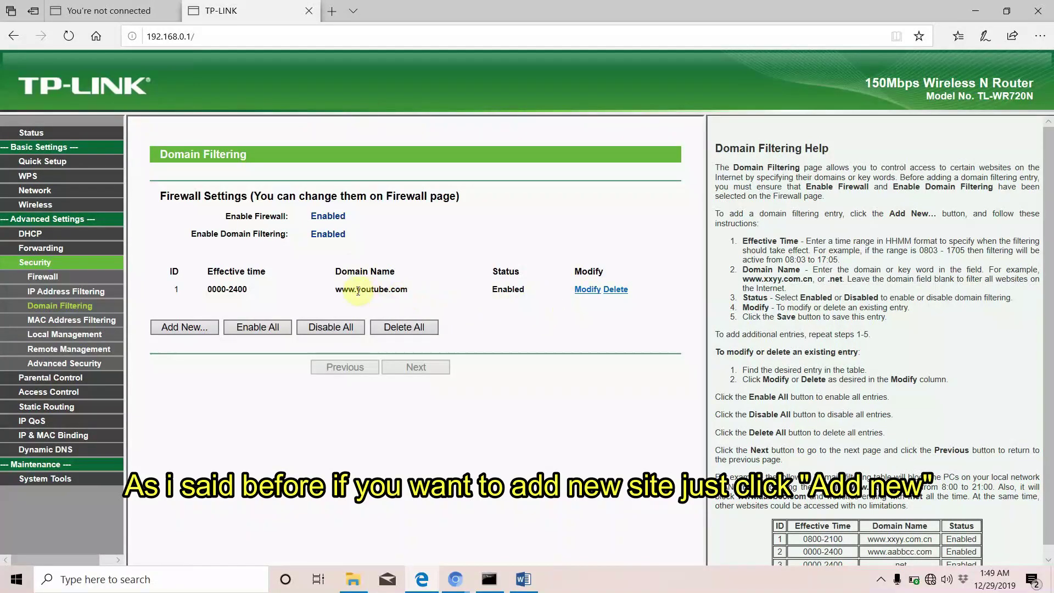
pyautogui.click(585, 290)
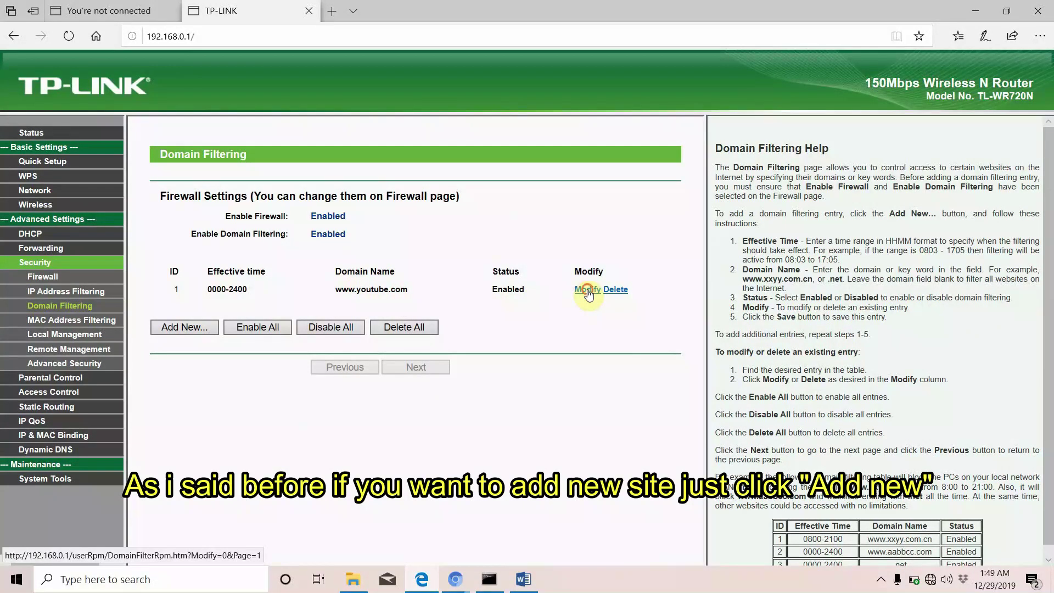
pyautogui.click(255, 217)
pyautogui.click(335, 195)
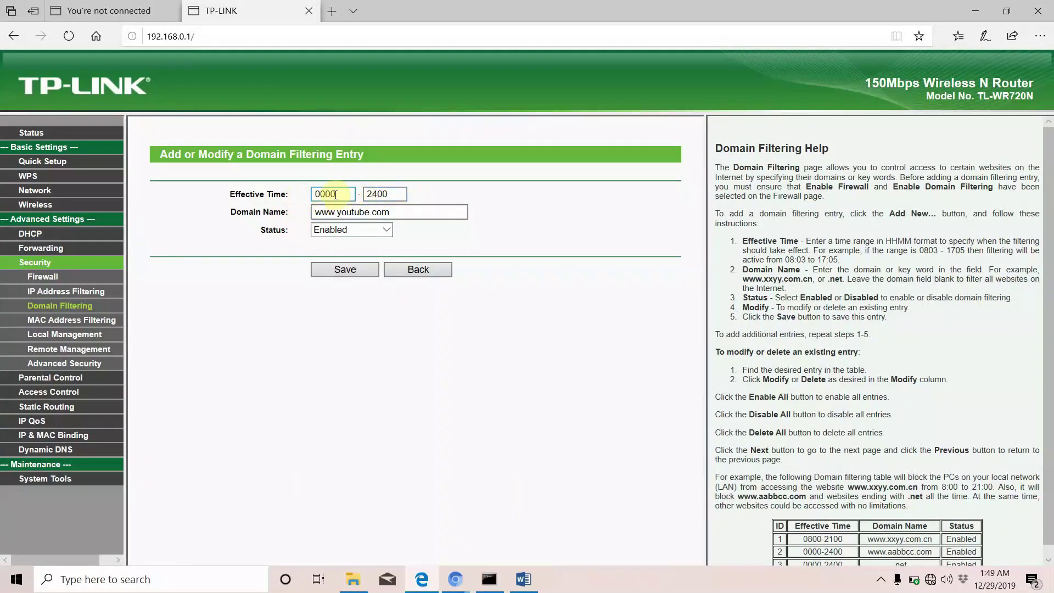
pyautogui.press('BackSpace')
pyautogui.press('BackSpace')
pyautogui.press('BackSpace')
pyautogui.press('BackSpace')
pyautogui.write('08')
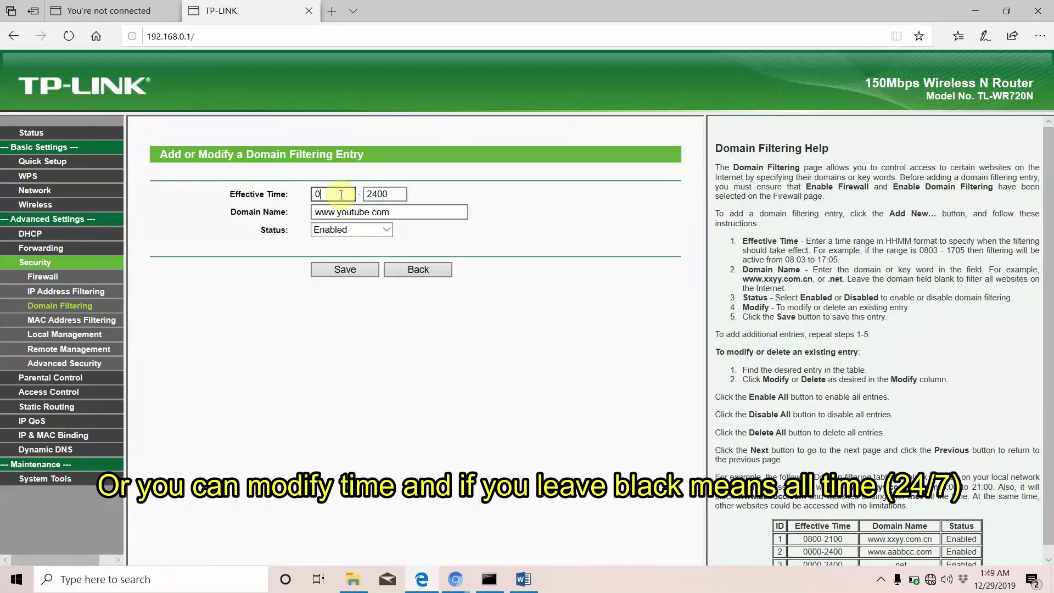
pyautogui.write('00')
pyautogui.click(390, 192)
pyautogui.press('BackSpace')
pyautogui.press('BackSpace')
pyautogui.press('BackSpace')
pyautogui.press('BackSpace')
pyautogui.write('1800')
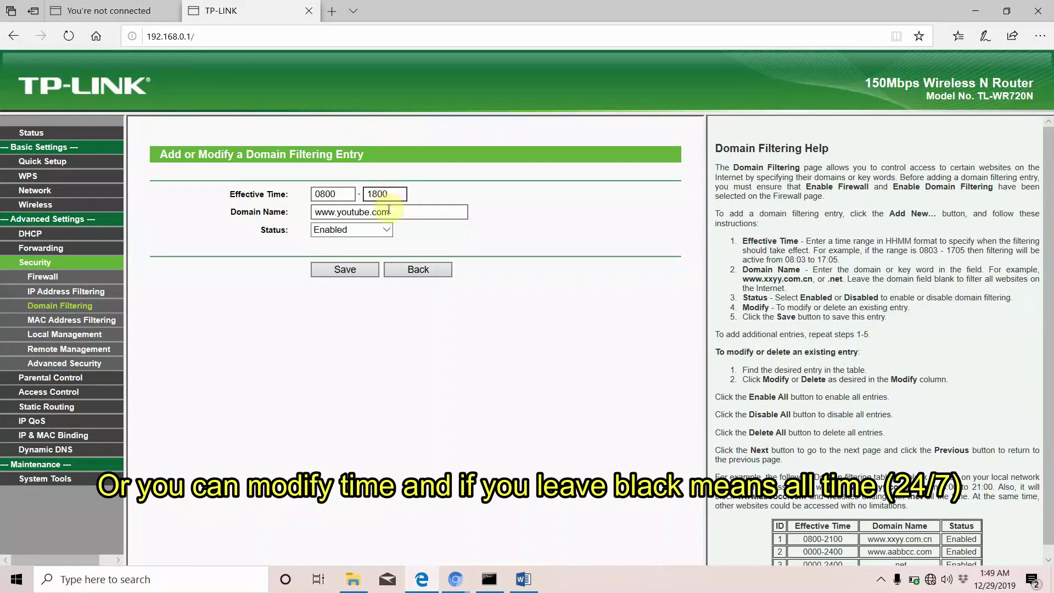
pyautogui.click(361, 271)
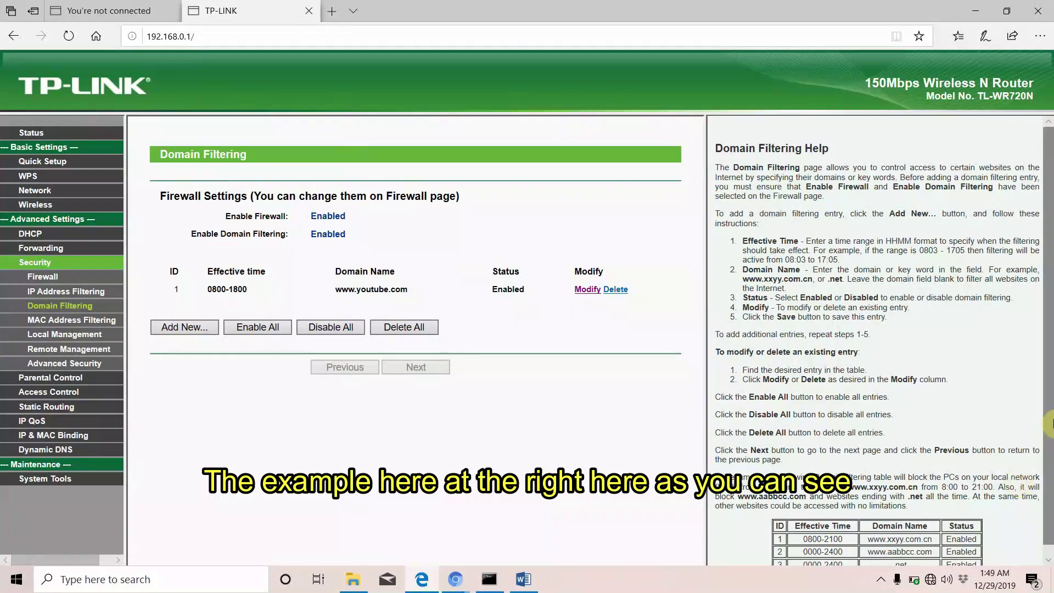
# Scroll the sidebar and open Security > MAC Address Filtering
pyautogui.scroll(-1, 933, 491)
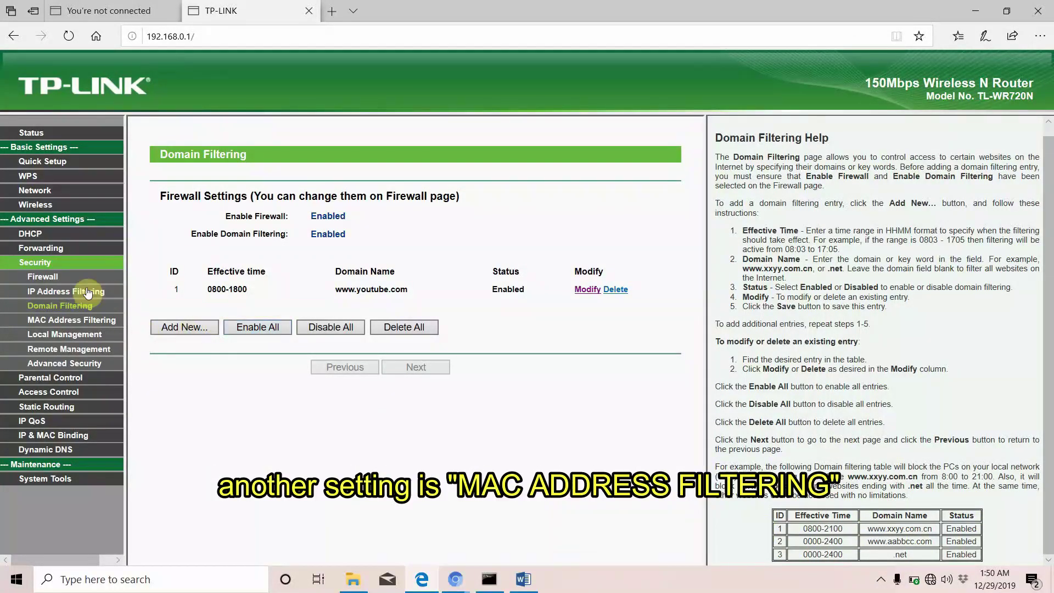
pyautogui.click(74, 322)
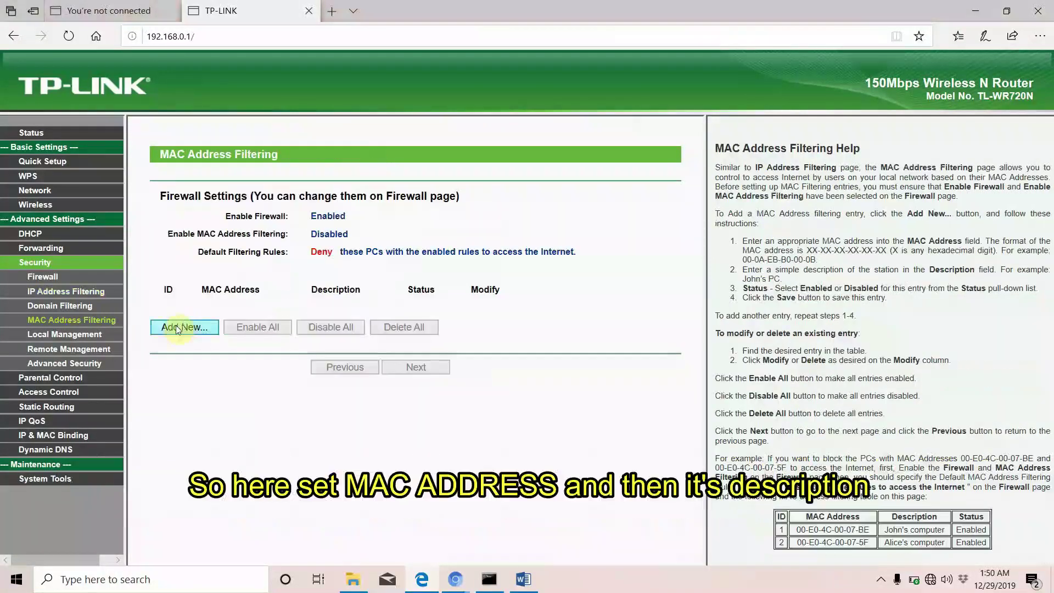
# Start a new MAC filtering entry and focus its MAC Address and Description fields
pyautogui.click(176, 325)
pyautogui.click(342, 196)
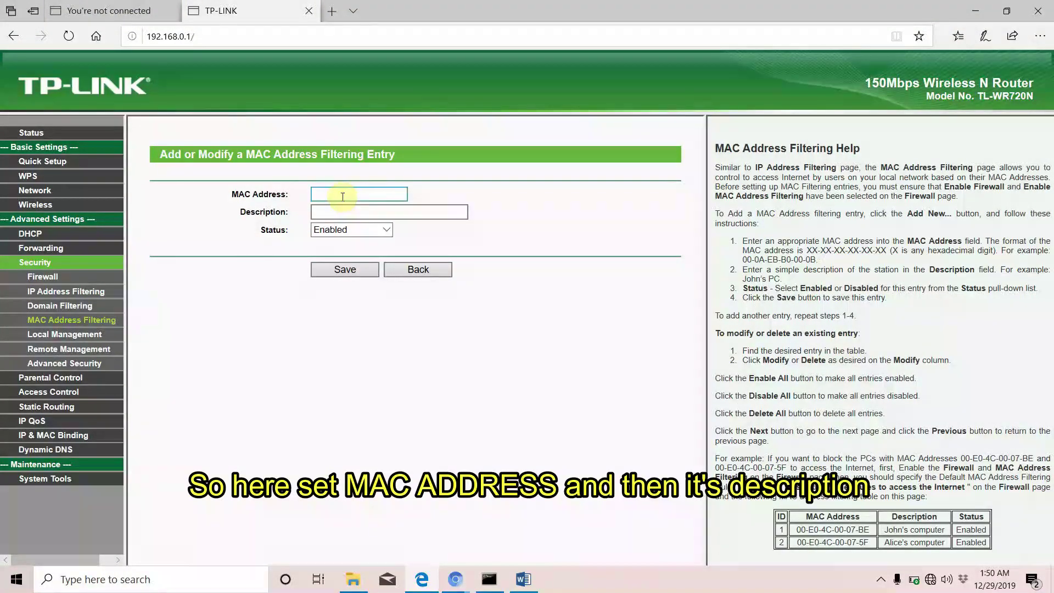
pyautogui.click(355, 215)
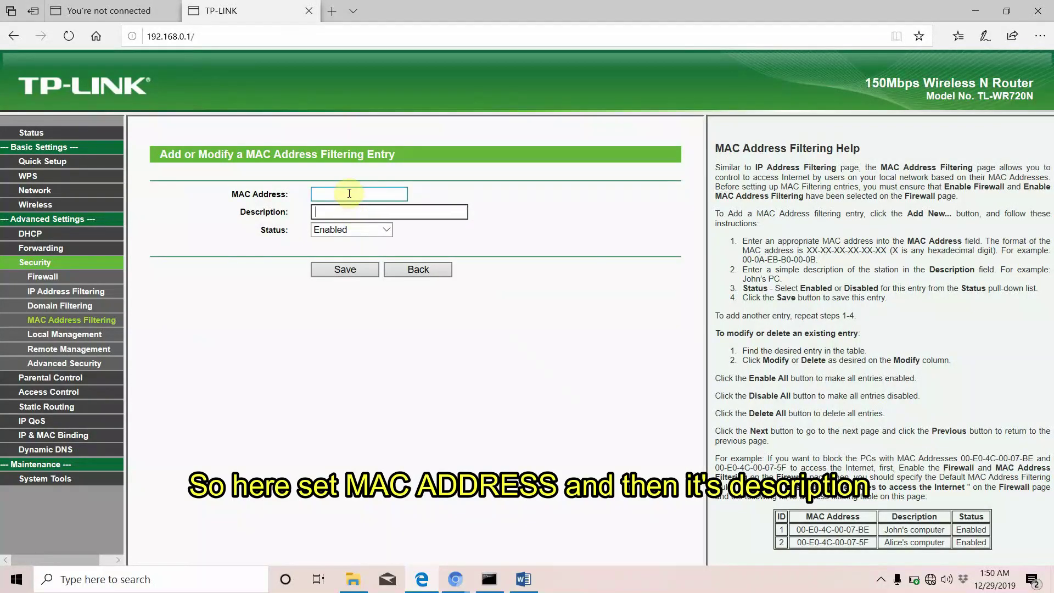
# Bring up the Word document listing the device MAC addresses
pyautogui.moveTo(490, 587)
pyautogui.moveTo(512, 549)
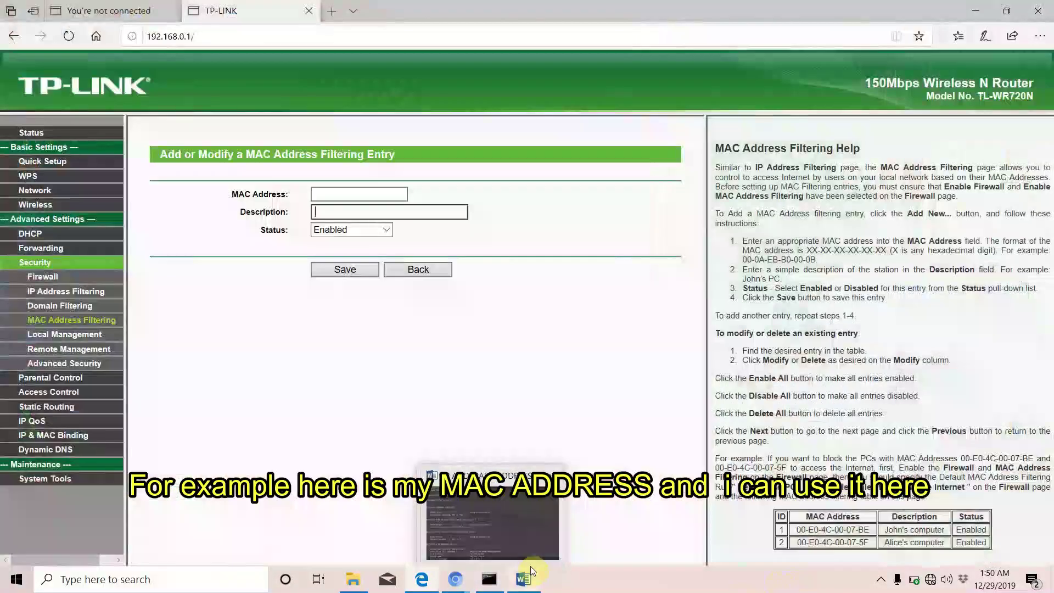
pyautogui.click(523, 579)
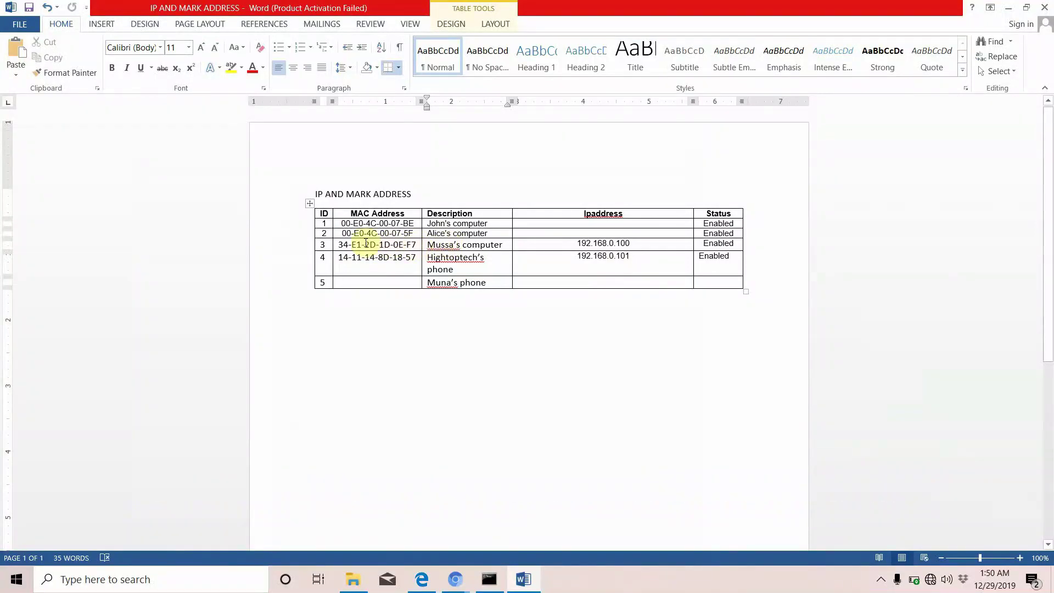
pyautogui.click(1008, 7)
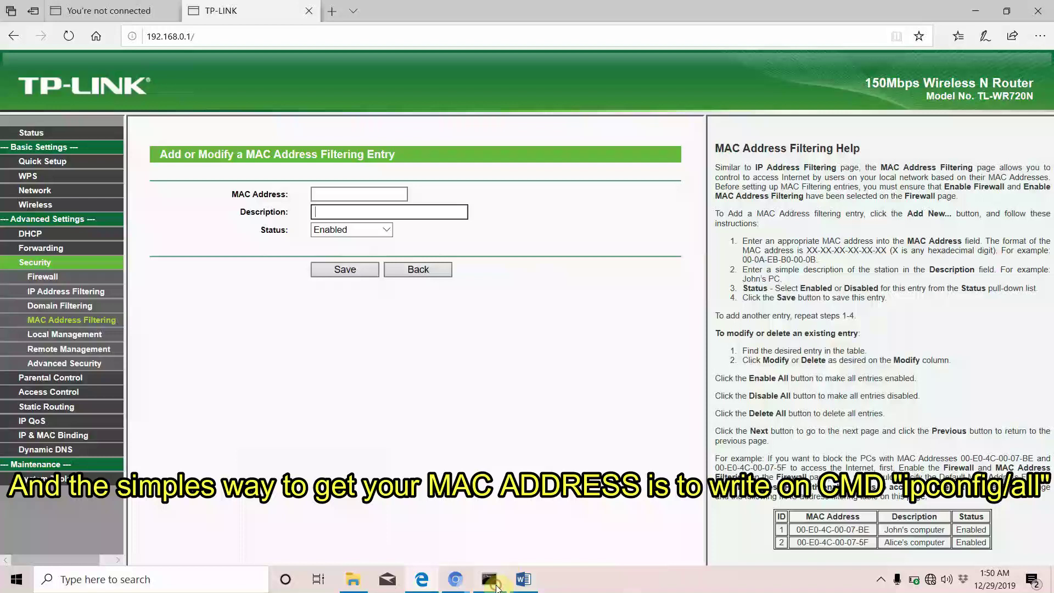
pyautogui.click(489, 579)
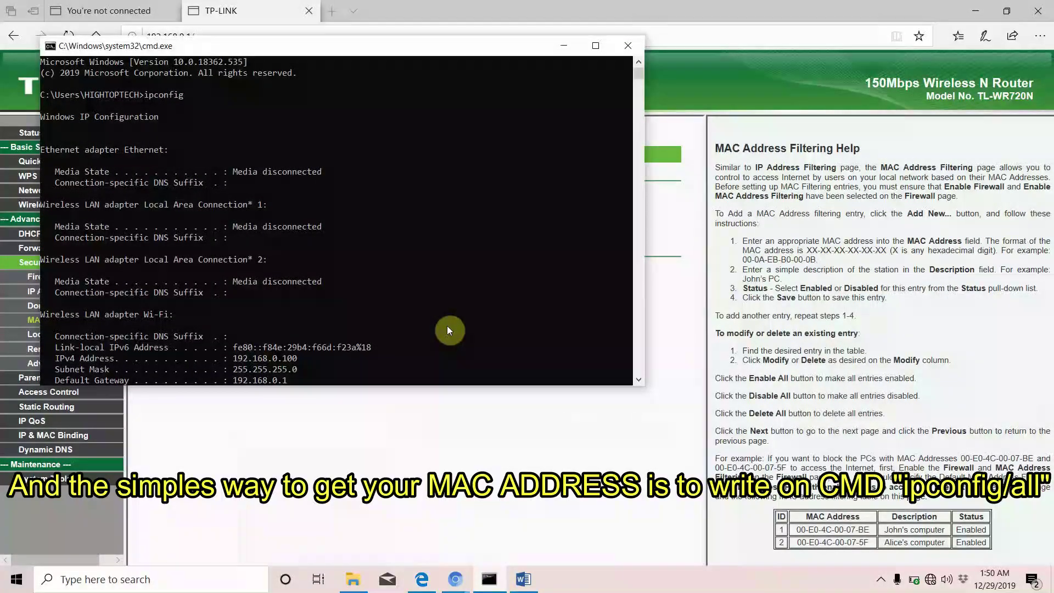
pyautogui.press('Return')
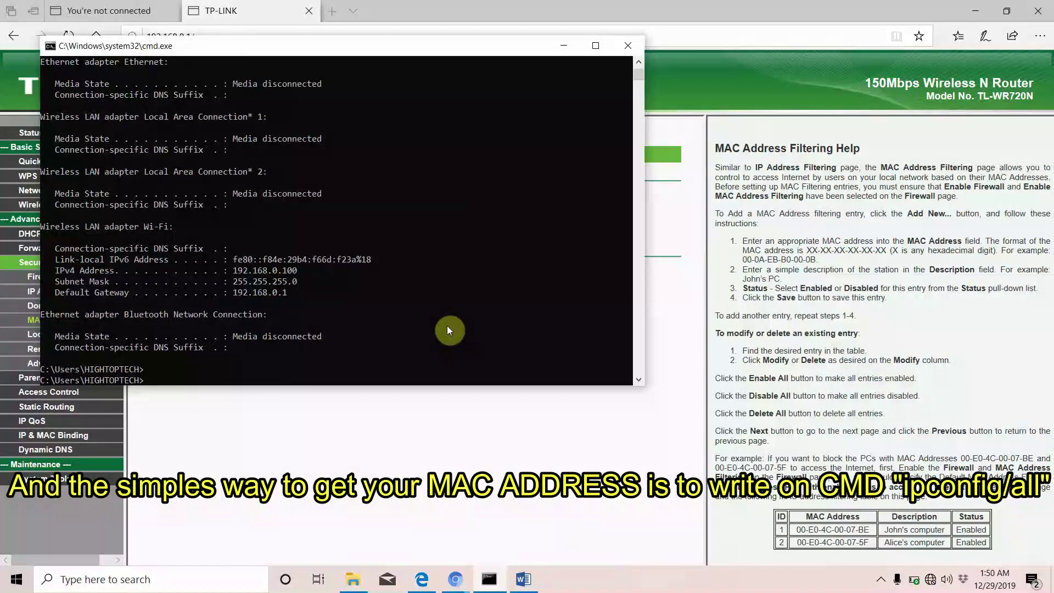
pyautogui.write('ipconfig/all')
pyautogui.press('Return')
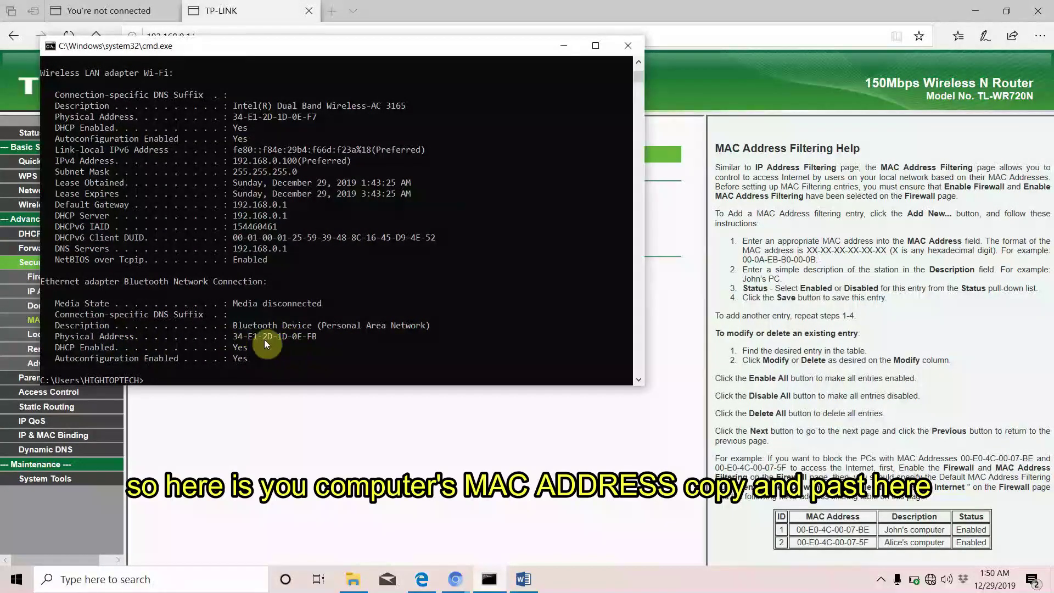
pyautogui.click(563, 46)
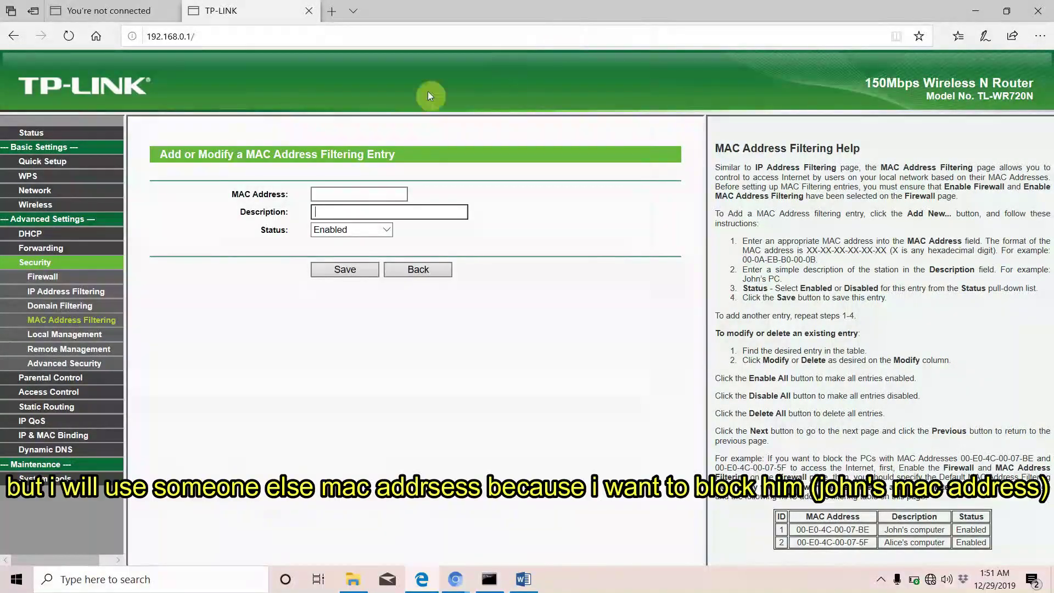
# Copy MAC 00-E0-4C-00-07-BE from the Word table into the MAC Address field
pyautogui.click(326, 200)
pyautogui.click(523, 579)
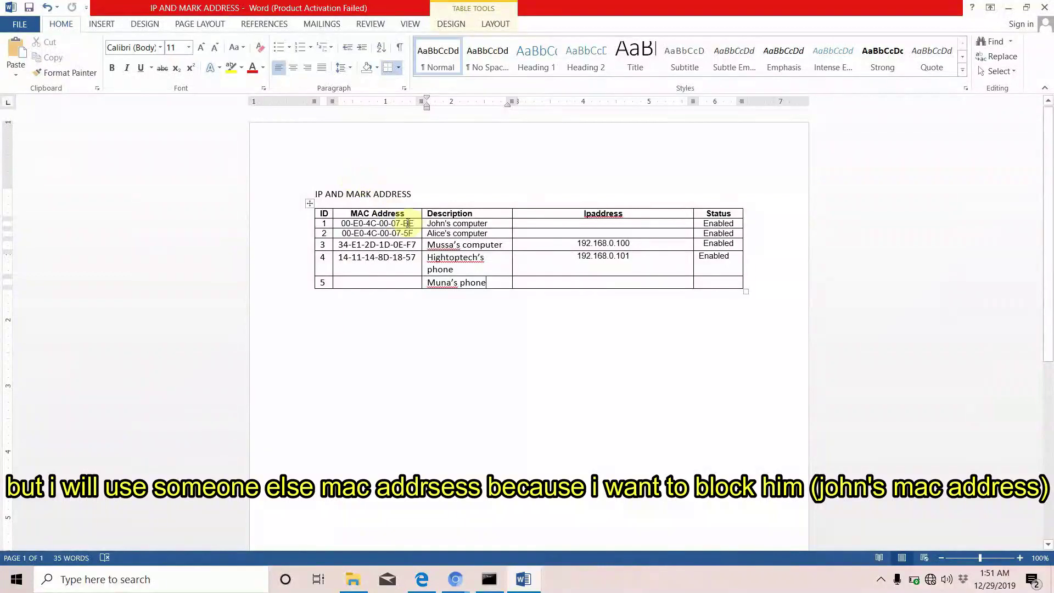
pyautogui.click(341, 222)
pyautogui.moveTo(341, 222); pyautogui.dragTo(415, 223)
pyautogui.hotkey('ctrl', 'c')
pyautogui.hotkey('alt', 'Tab')
pyautogui.click(320, 191)
pyautogui.hotkey('ctrl', 'v')
# Describe the entry as "john's computer" and save it enabled
pyautogui.click(335, 211)
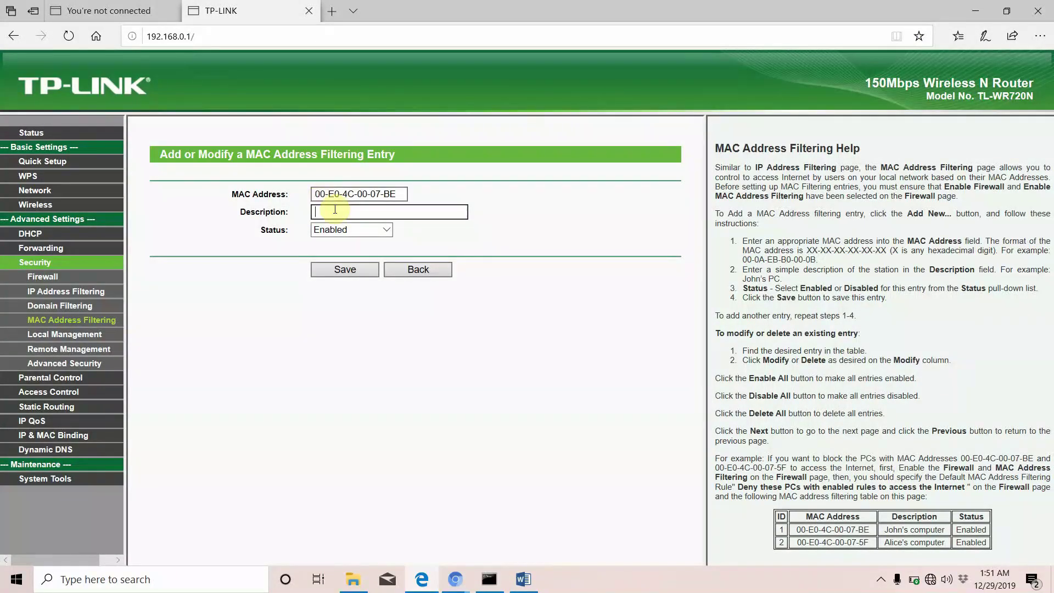
pyautogui.write('johnhn')
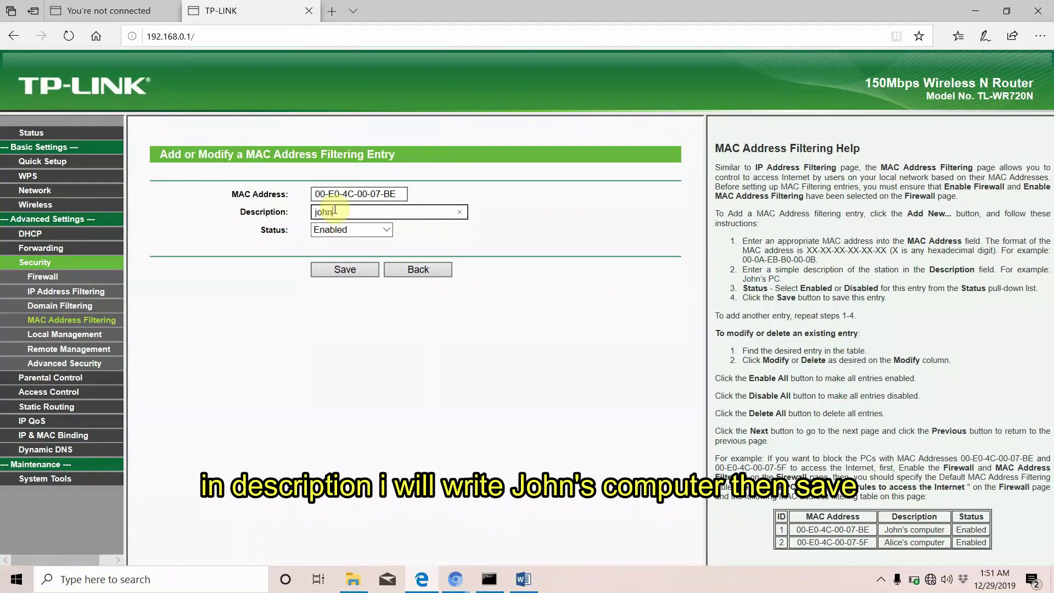
pyautogui.write("'s computer")
pyautogui.click(347, 272)
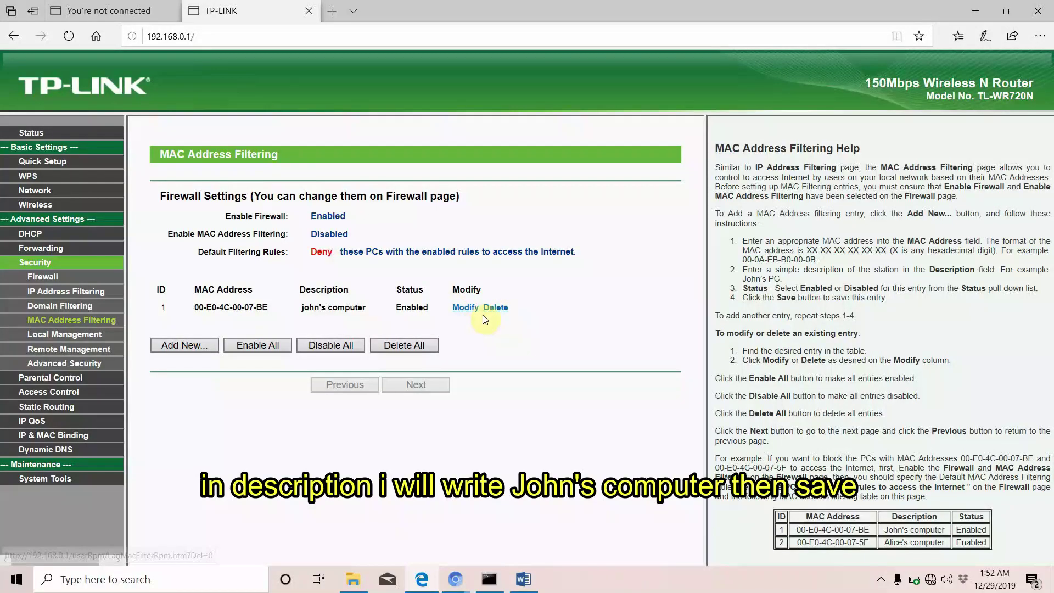
# Open Security > Local Management from the sidebar
pyautogui.click(95, 339)
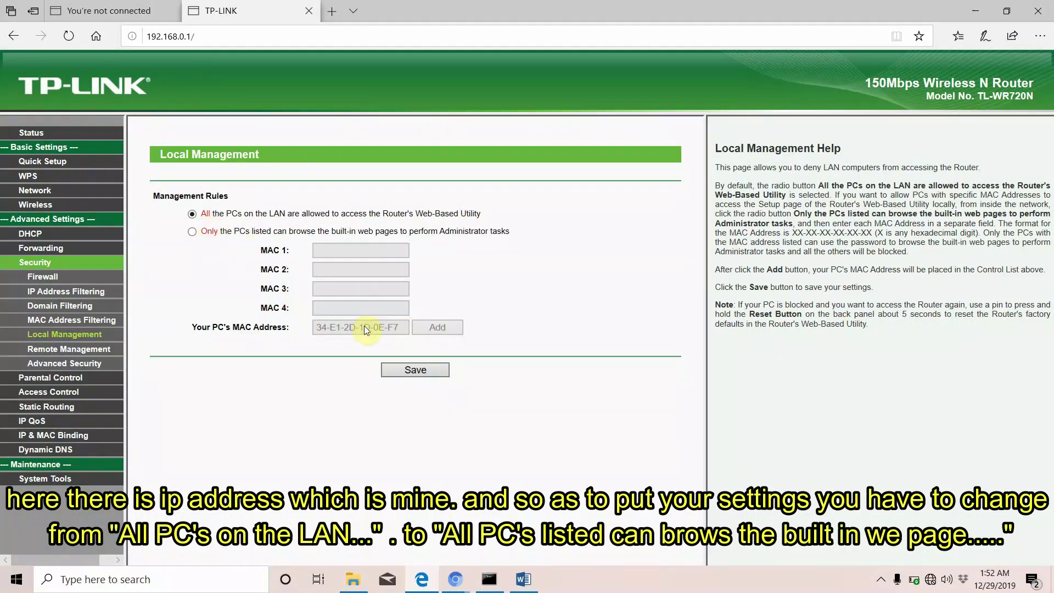
# Allow only listed PCs to manage the router, with this PC's 34-E1-2D-1D-0E-F7 as MAC 1
pyautogui.click(331, 267)
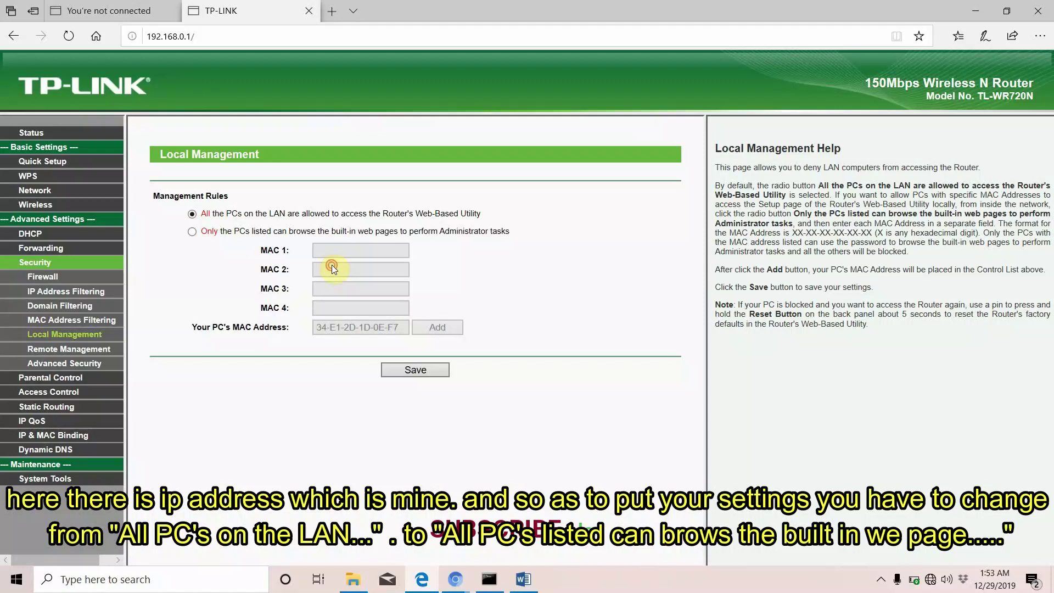
pyautogui.click(194, 232)
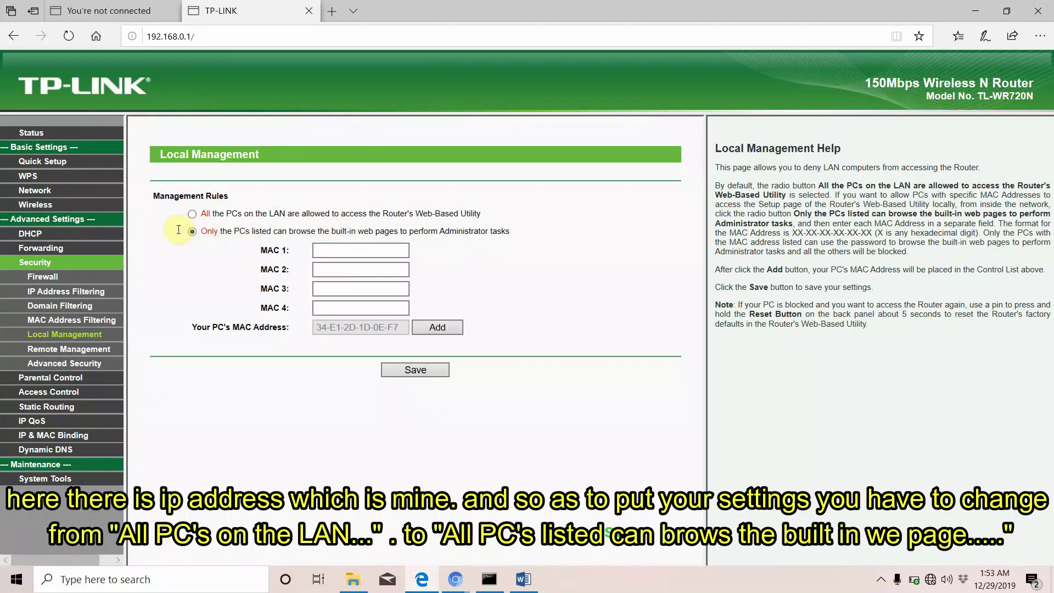
pyautogui.click(339, 247)
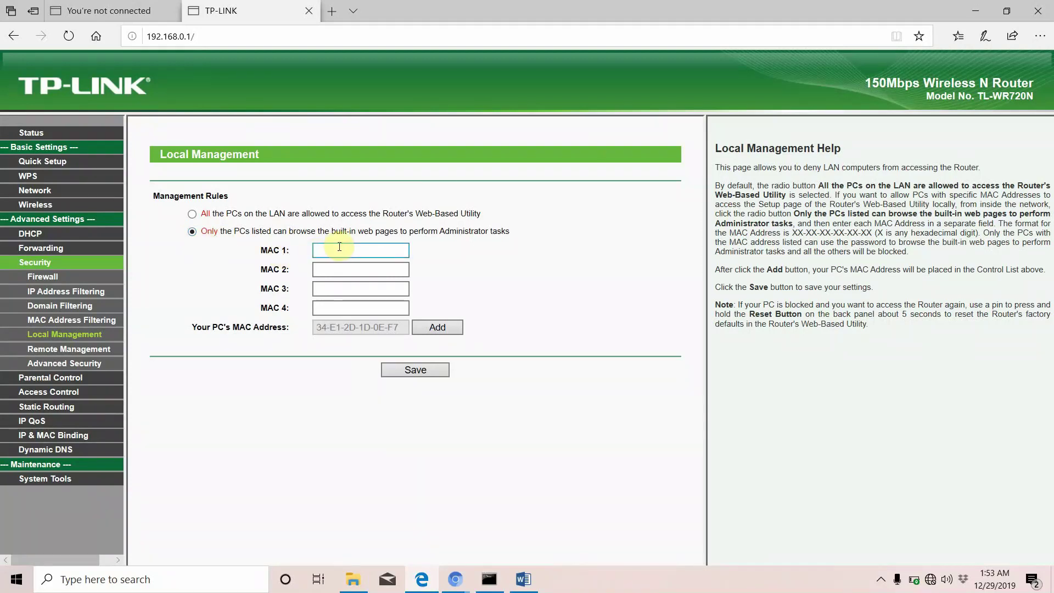
pyautogui.click(431, 328)
pyautogui.click(431, 327)
pyautogui.click(329, 255)
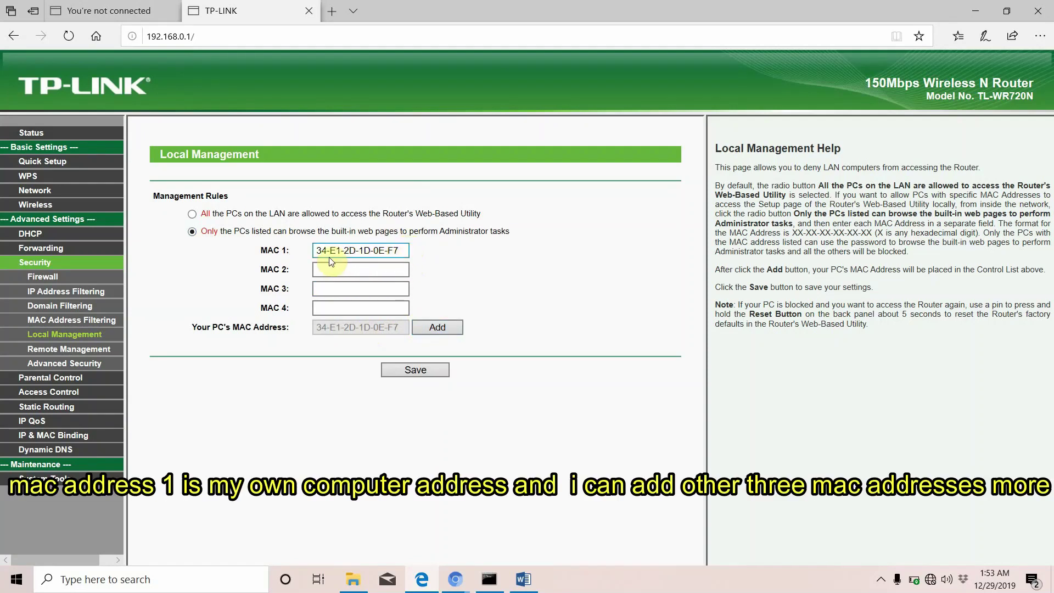
pyautogui.click(524, 580)
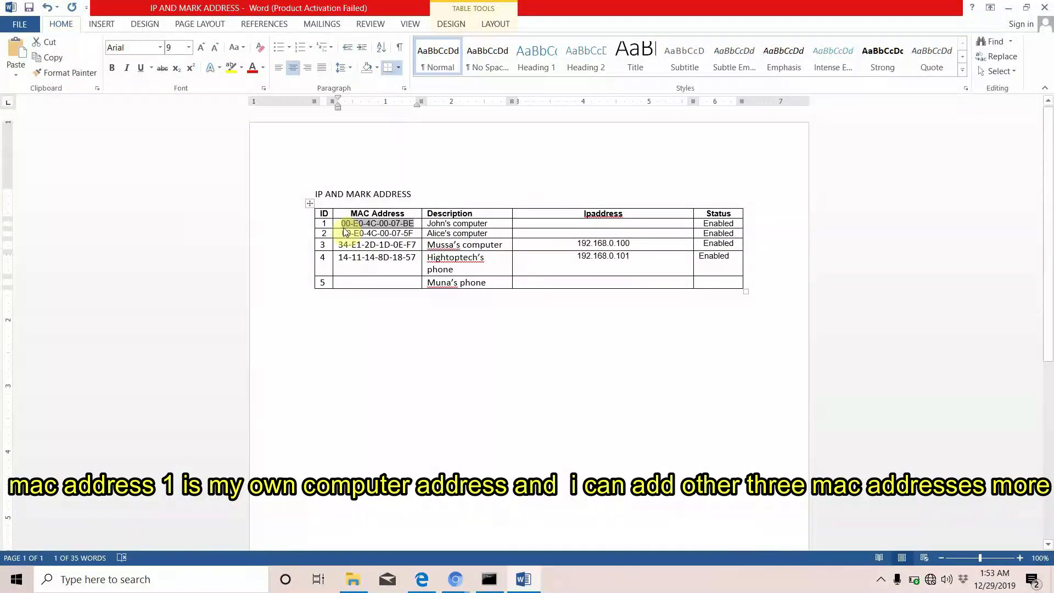
# Copy 00-E0-4C-00-07-5F from the Word table into MAC 2 and save the management settings
pyautogui.moveTo(342, 233); pyautogui.dragTo(413, 233)
pyautogui.hotkey('ctrl', 'c')
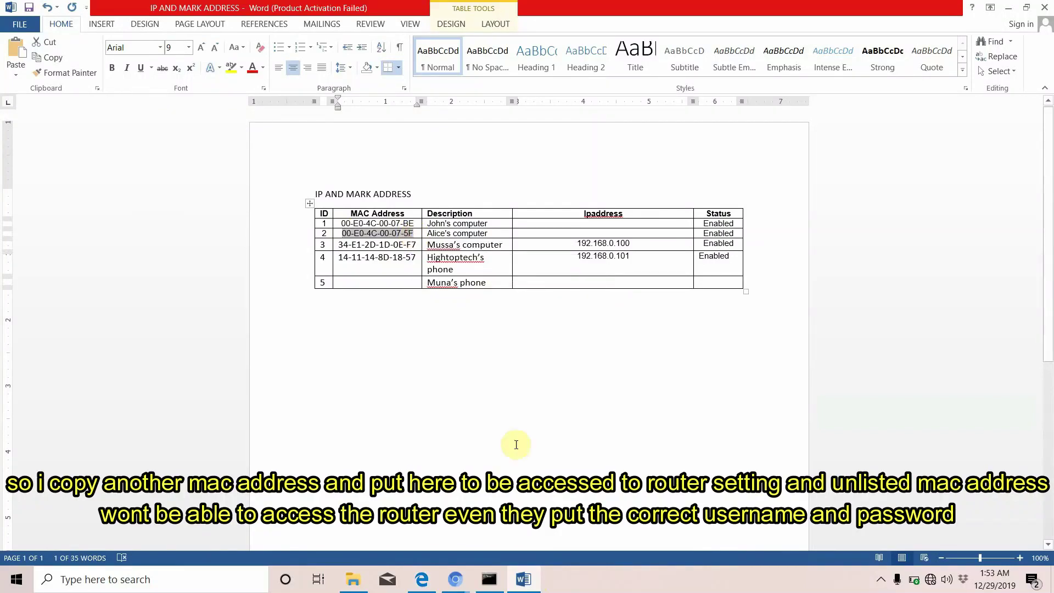
pyautogui.click(420, 587)
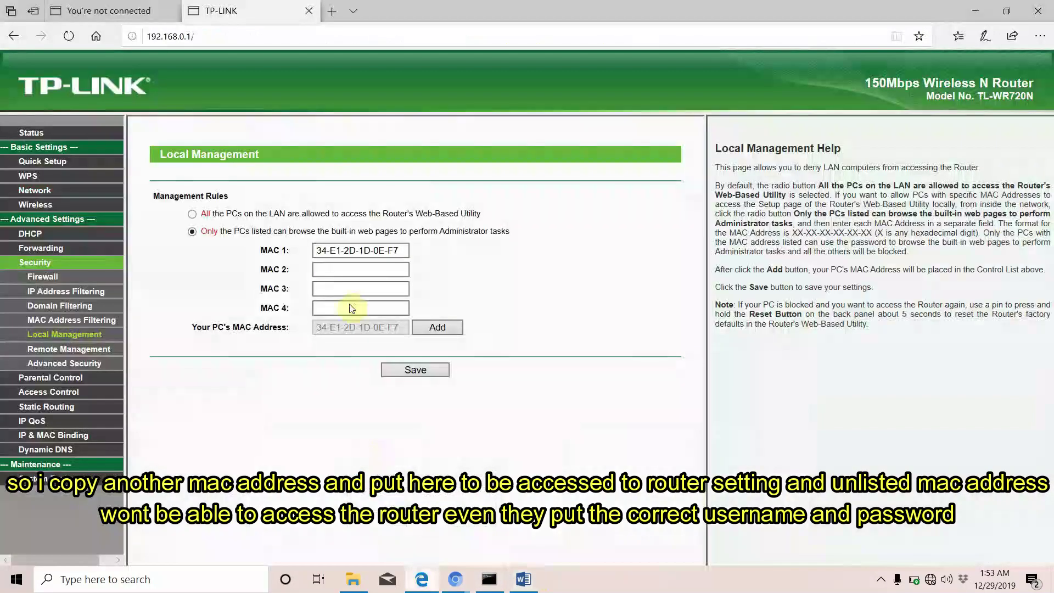
pyautogui.click(336, 273)
pyautogui.hotkey('ctrl', 'v')
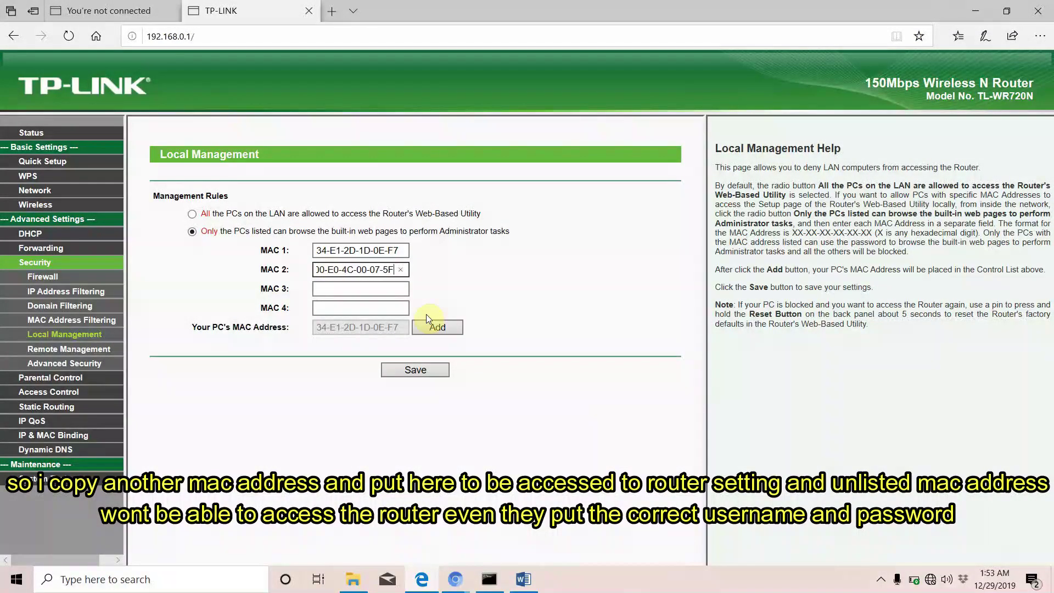
pyautogui.click(414, 371)
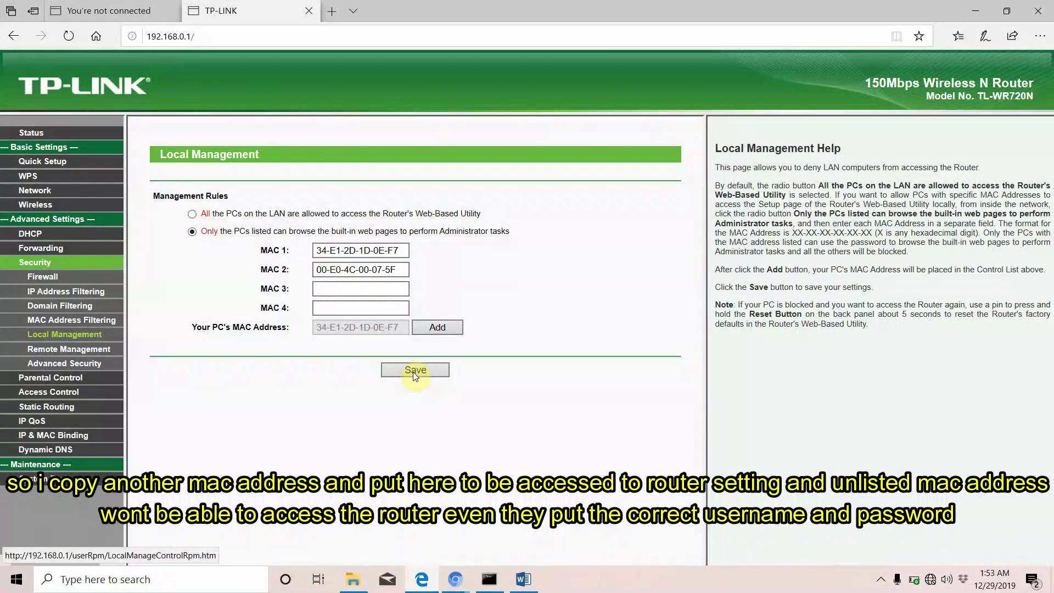
pyautogui.click(413, 371)
# Open Parental Control, add a new entry, and focus the child PC MAC address field
pyautogui.click(66, 378)
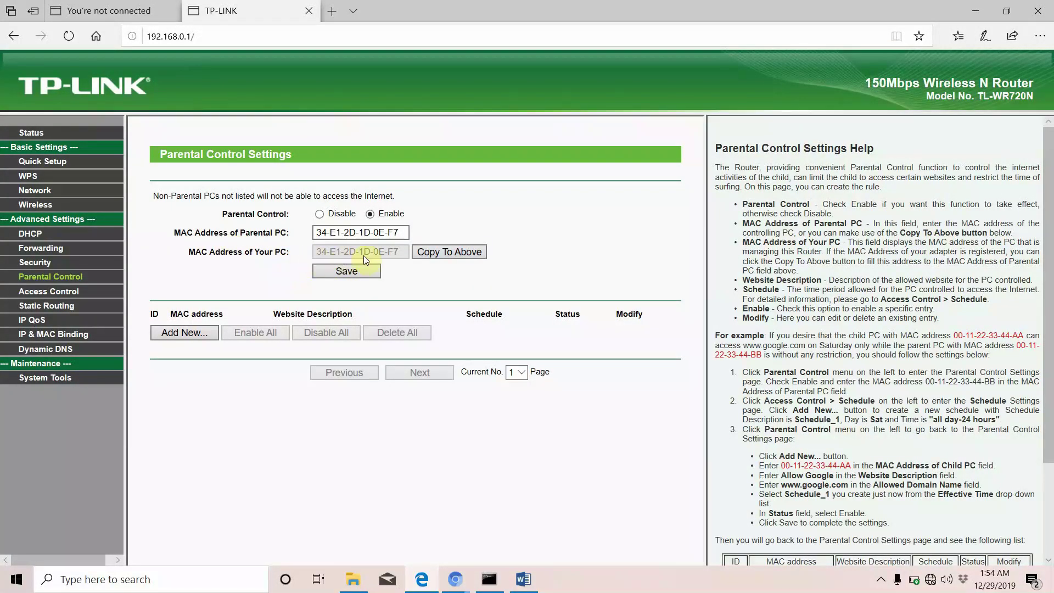
pyautogui.click(187, 331)
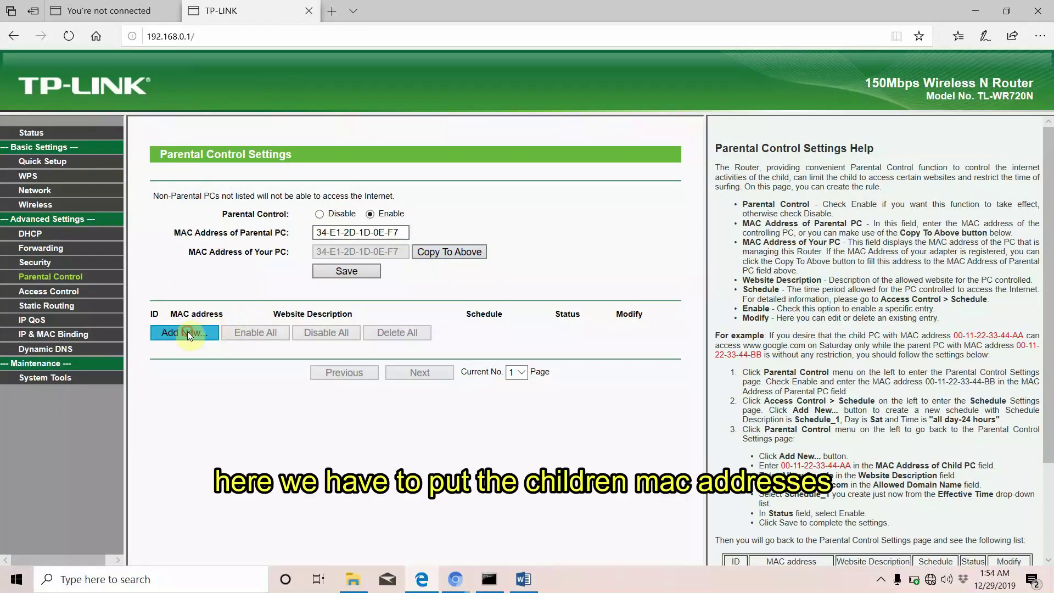
pyautogui.click(334, 227)
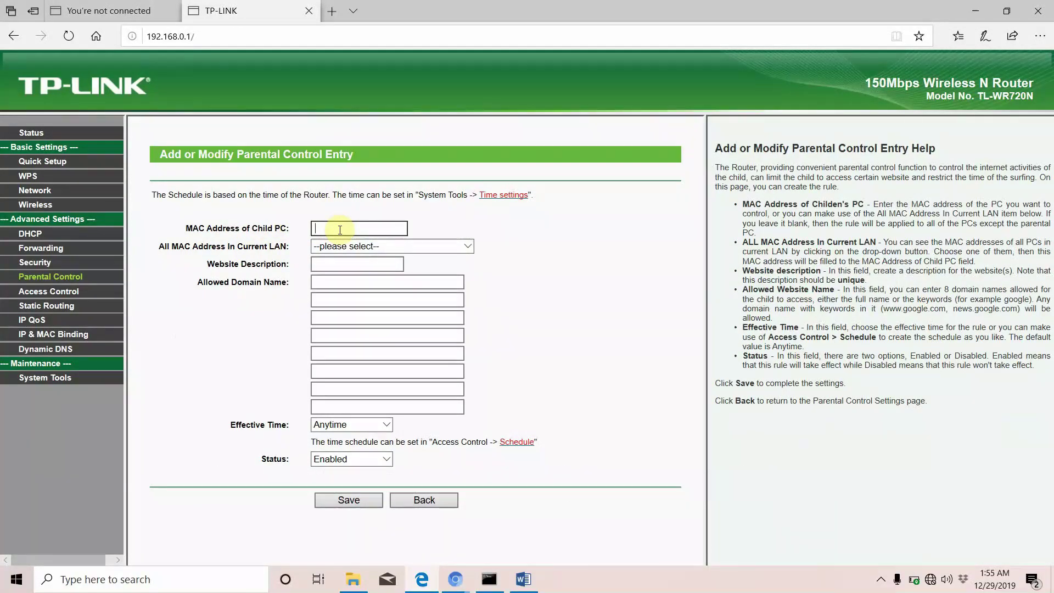
# Set the child PC MAC to 14-11-14-8D-18-57, copied from the MAC table and confirmed from the LAN list
pyautogui.click(523, 581)
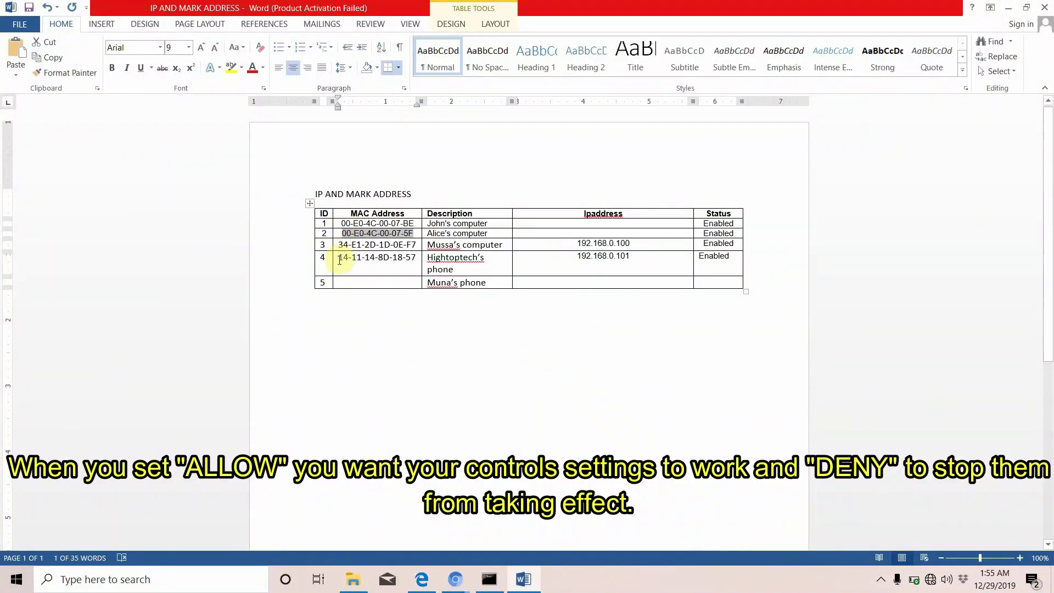
pyautogui.moveTo(339, 257); pyautogui.dragTo(416, 261)
pyautogui.hotkey('ctrl', 'c')
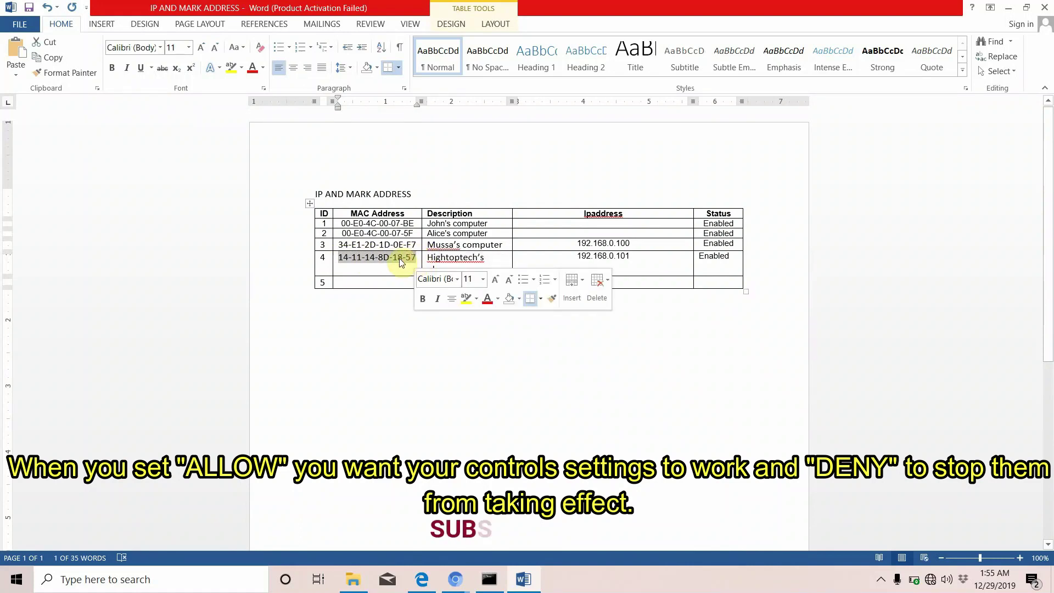
pyautogui.click(421, 579)
pyautogui.click(336, 228)
pyautogui.hotkey('ctrl', 'v')
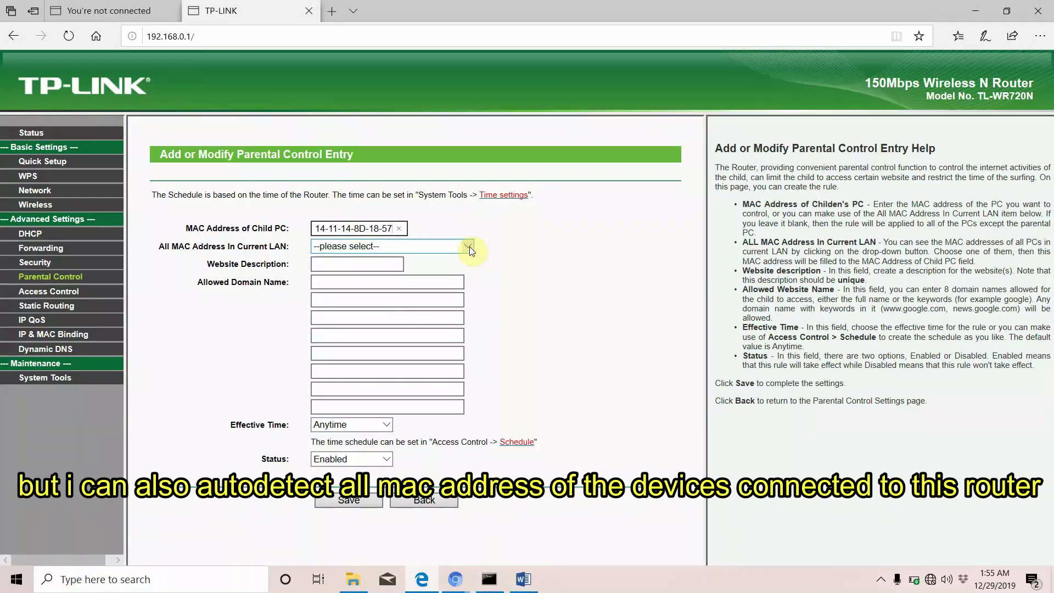
pyautogui.click(469, 246)
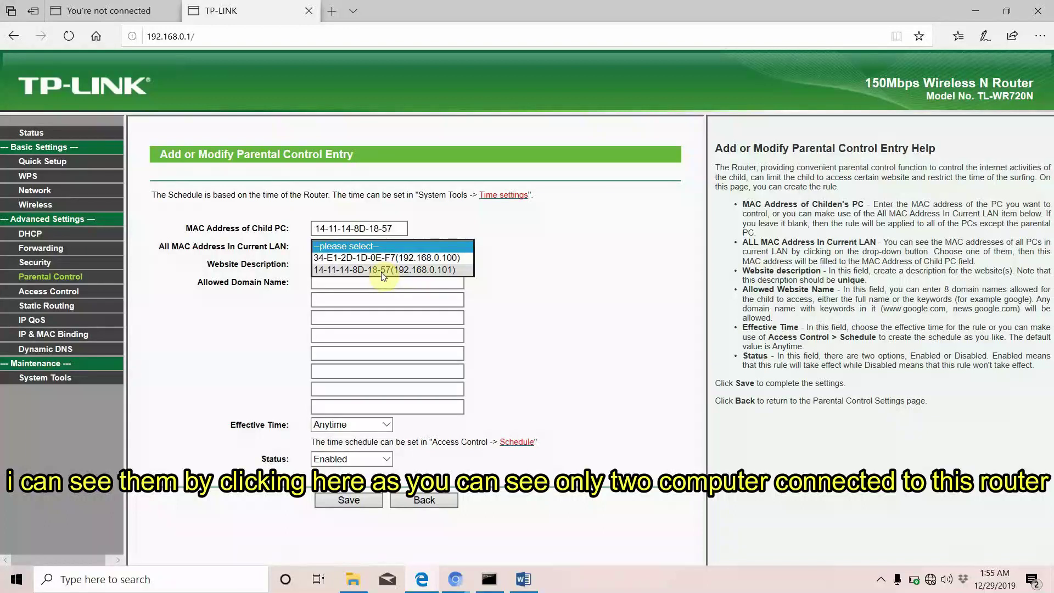
pyautogui.click(381, 272)
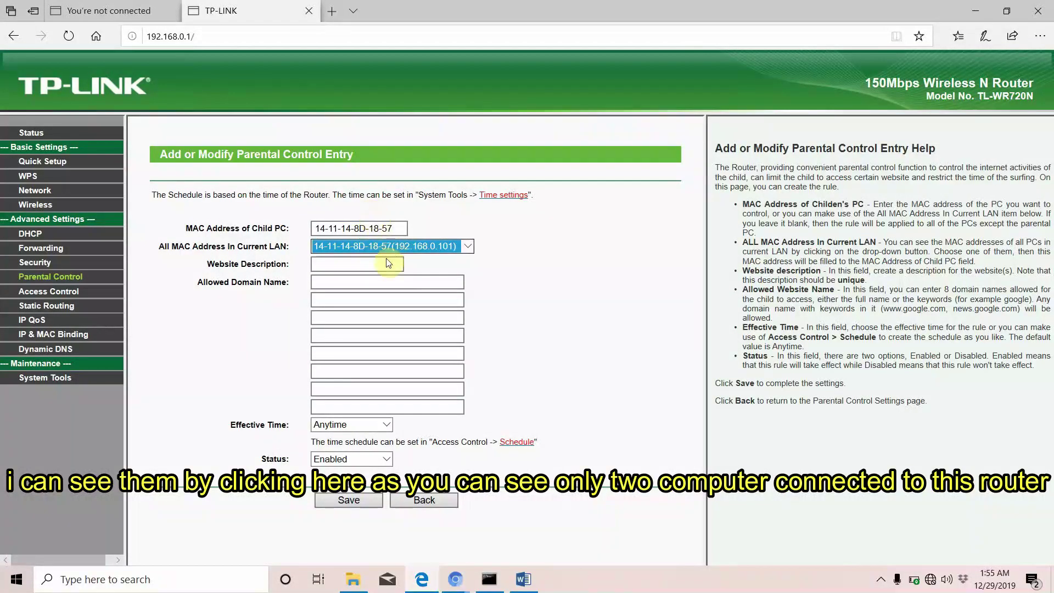
pyautogui.click(359, 264)
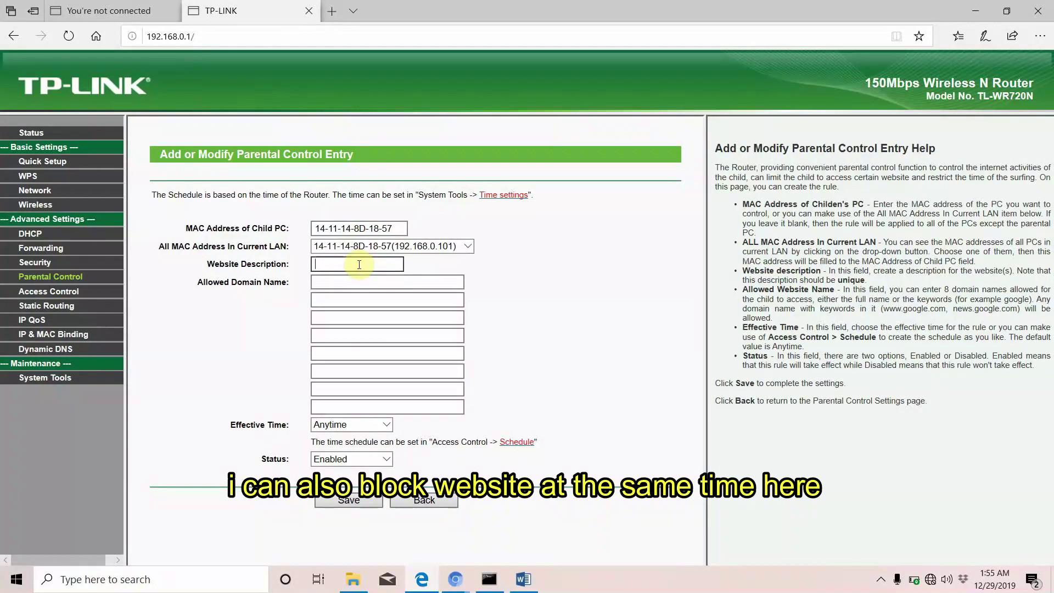
pyautogui.write('udhibiti')
pyautogui.click(331, 281)
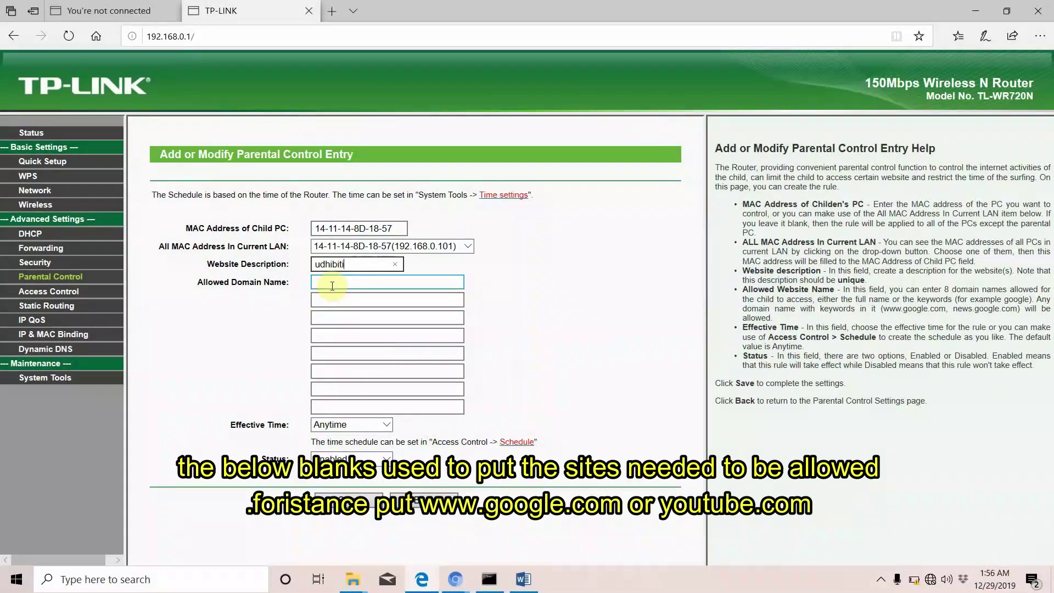
pyautogui.click(332, 283)
pyautogui.write('www.goog')
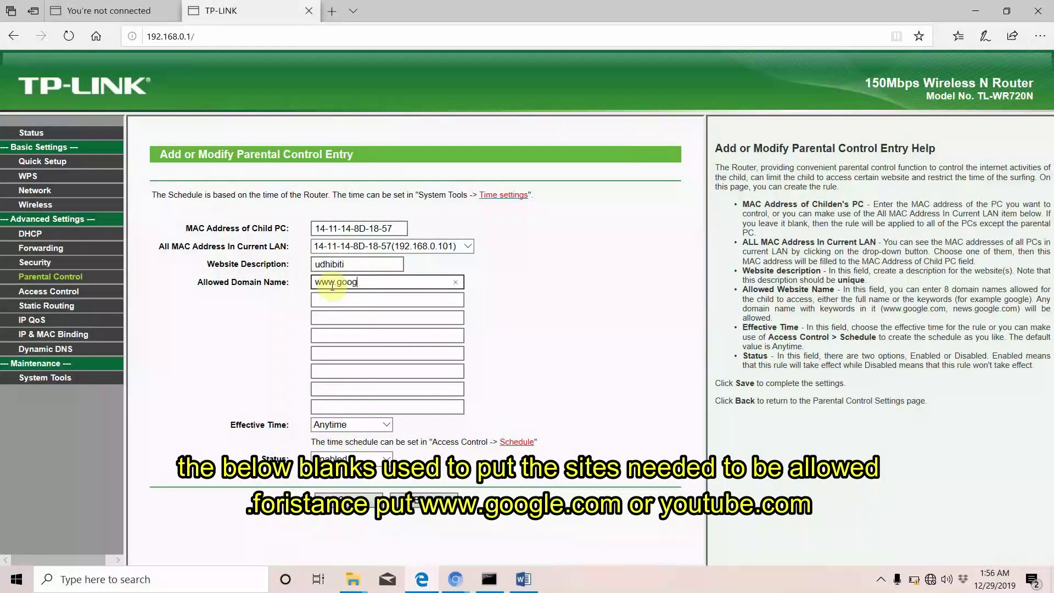
pyautogui.write('le.com')
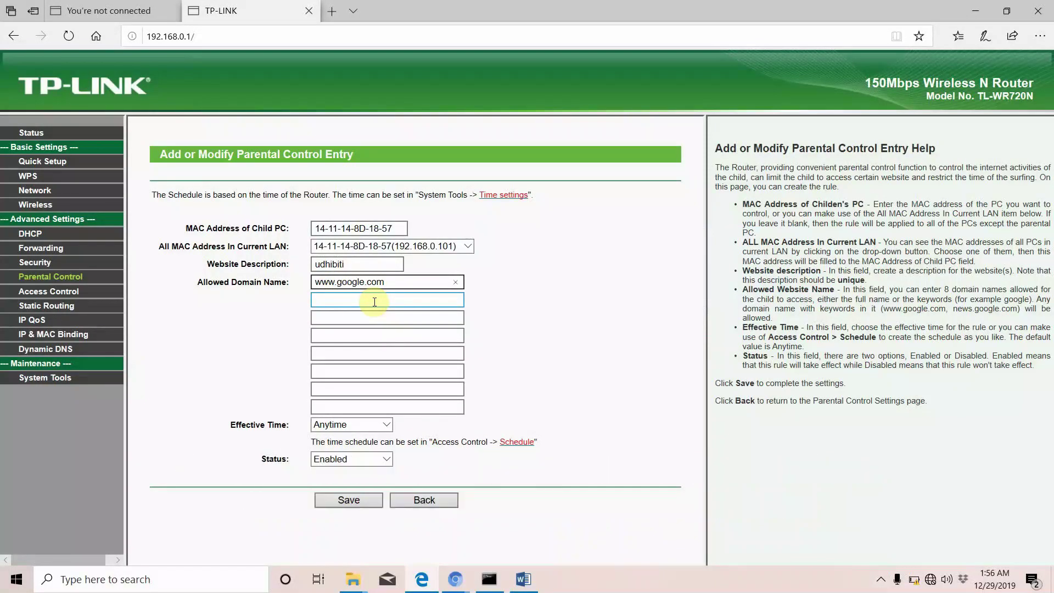
pyautogui.click(376, 300)
pyautogui.write('ww')
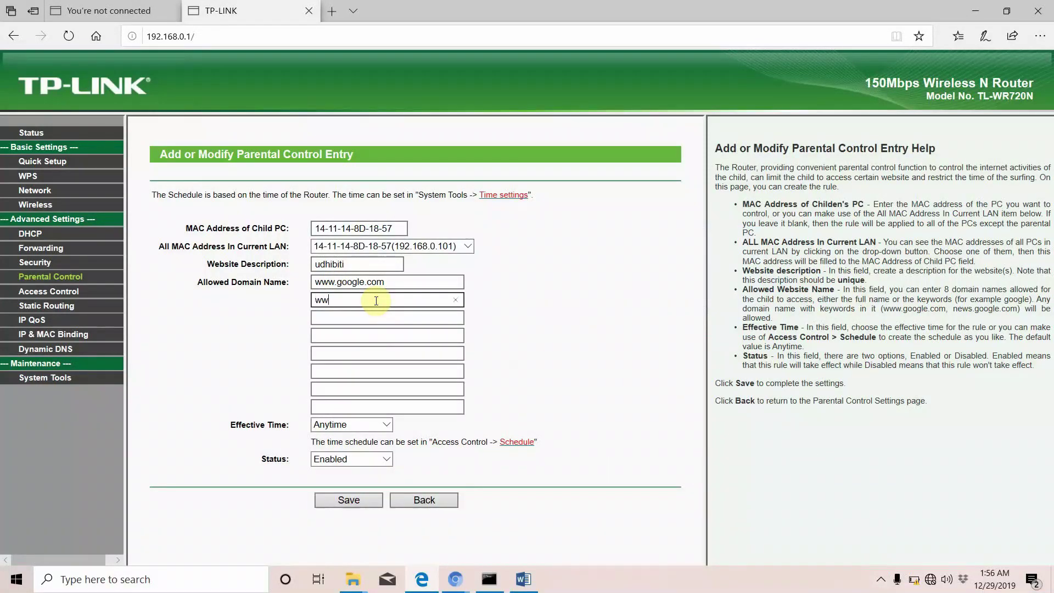
pyautogui.write('w.news.google.com')
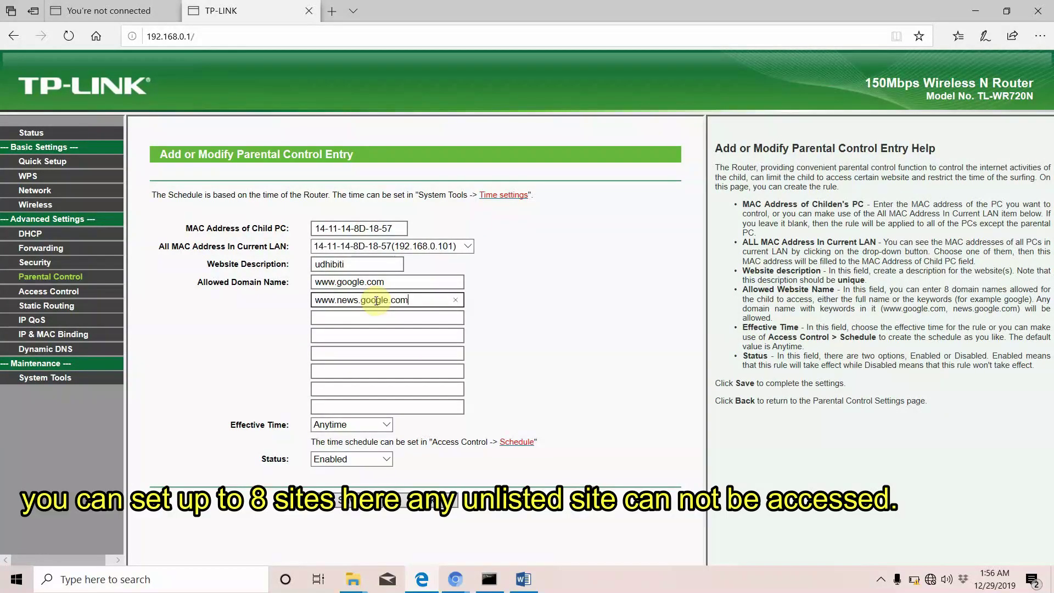
pyautogui.click(328, 318)
pyautogui.click(339, 409)
pyautogui.click(383, 425)
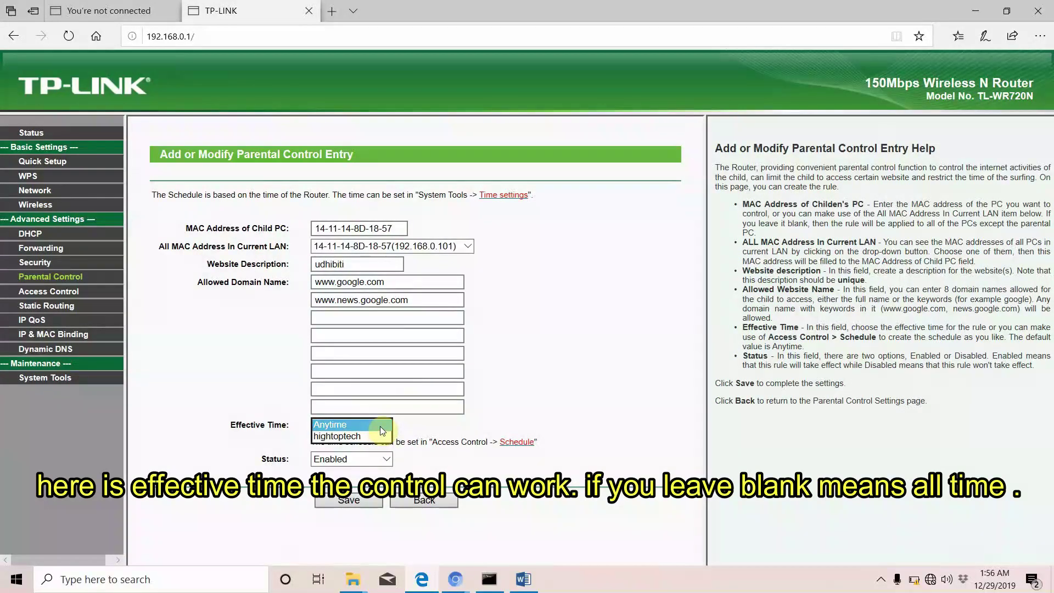
pyautogui.click(412, 426)
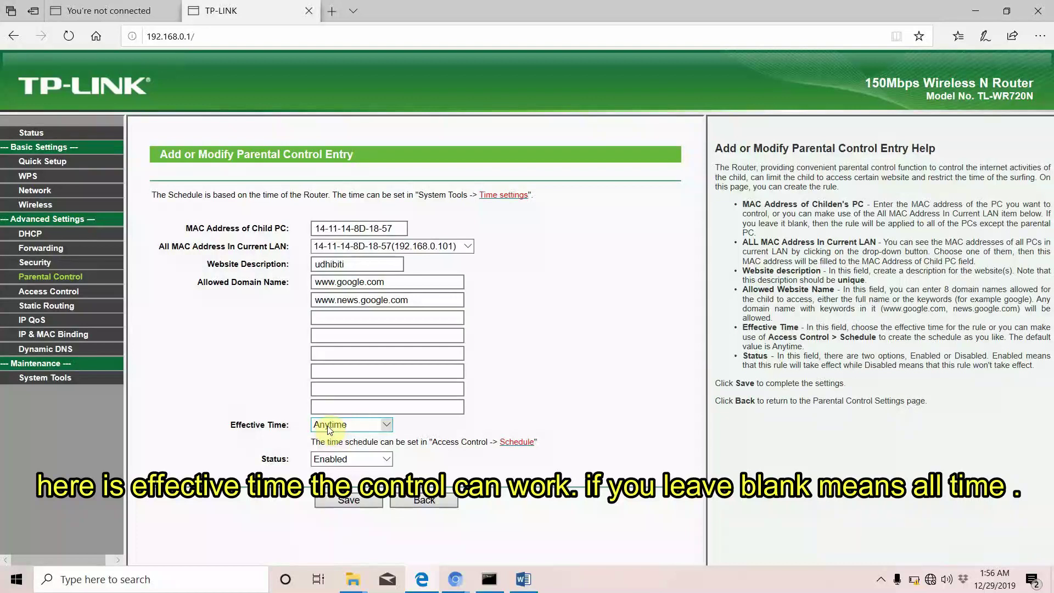
# Build an advance schedule for Mon, Tue and Wed with all-day 24 hours switched off
pyautogui.click(509, 446)
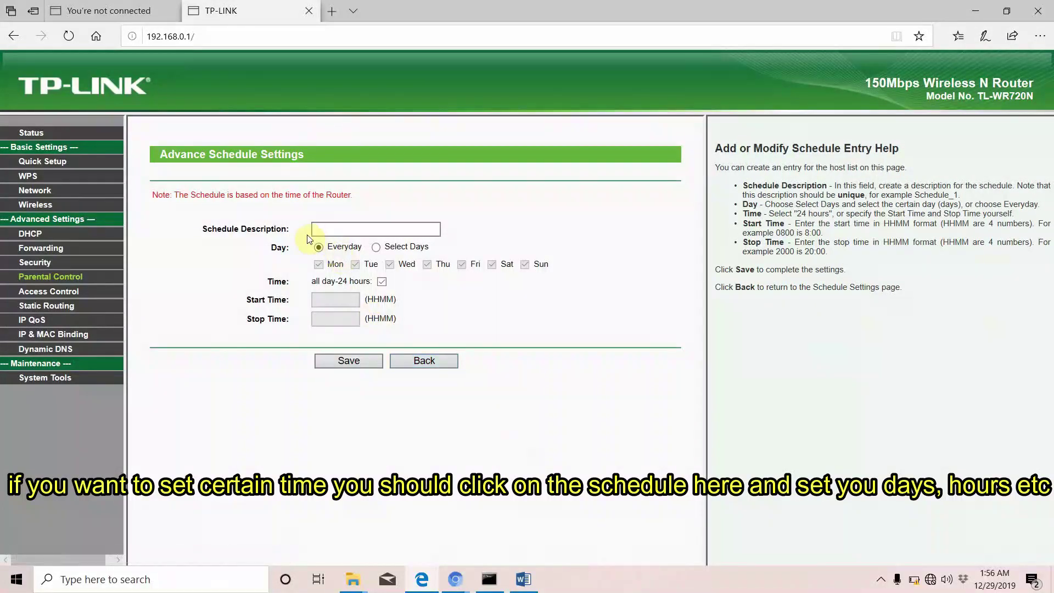
pyautogui.click(376, 248)
pyautogui.click(318, 266)
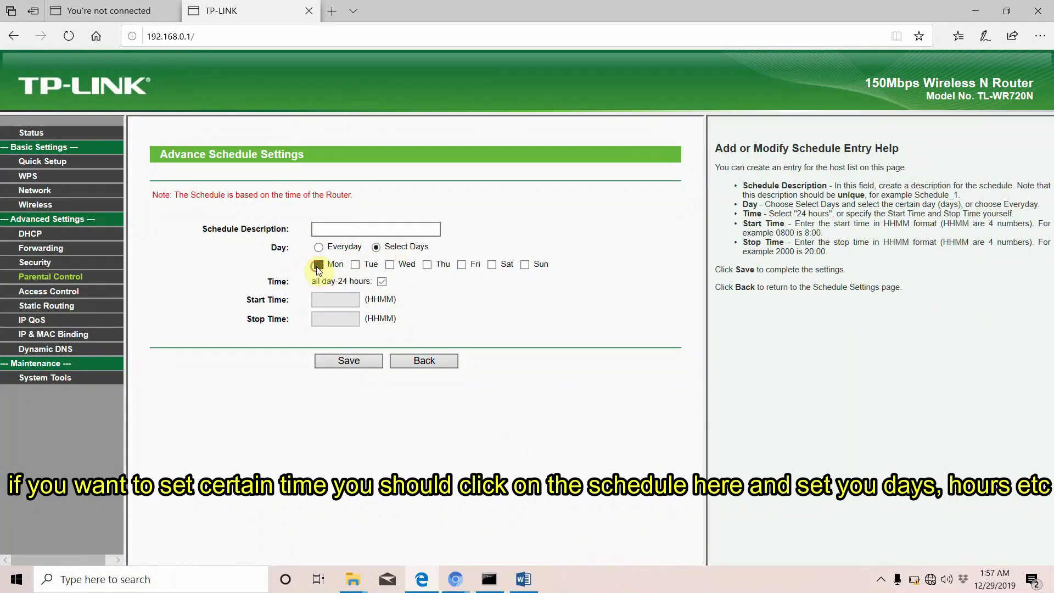
pyautogui.click(355, 266)
pyautogui.click(428, 265)
pyautogui.click(390, 266)
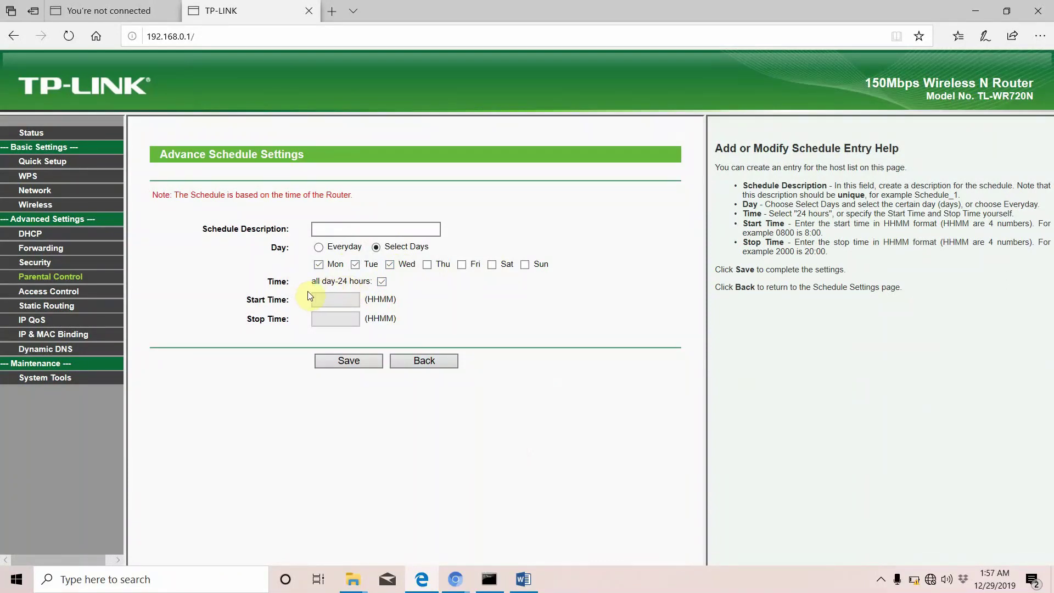
pyautogui.click(382, 282)
pyautogui.click(324, 301)
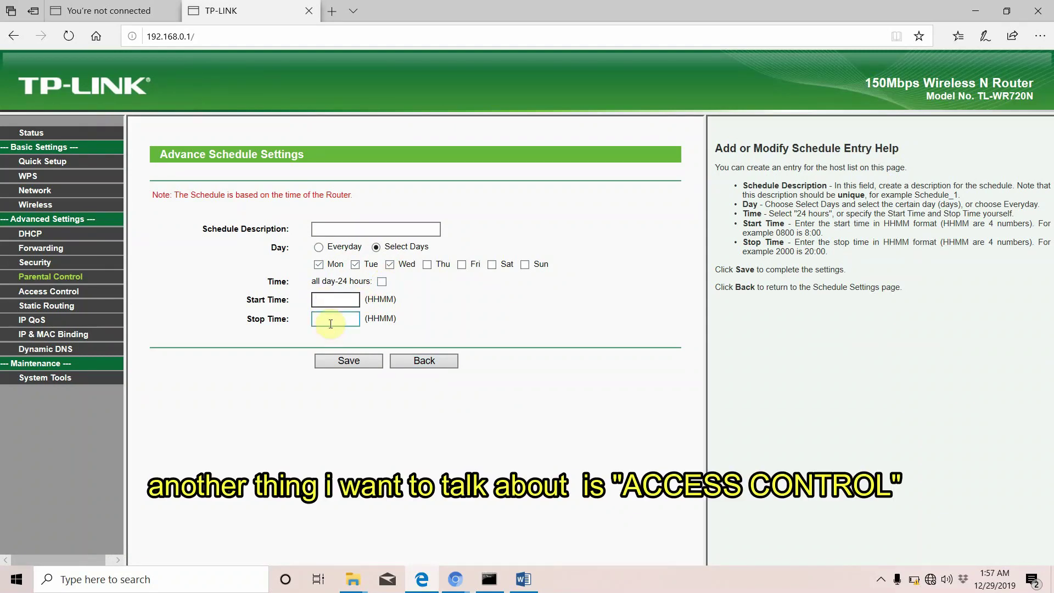
pyautogui.click(424, 361)
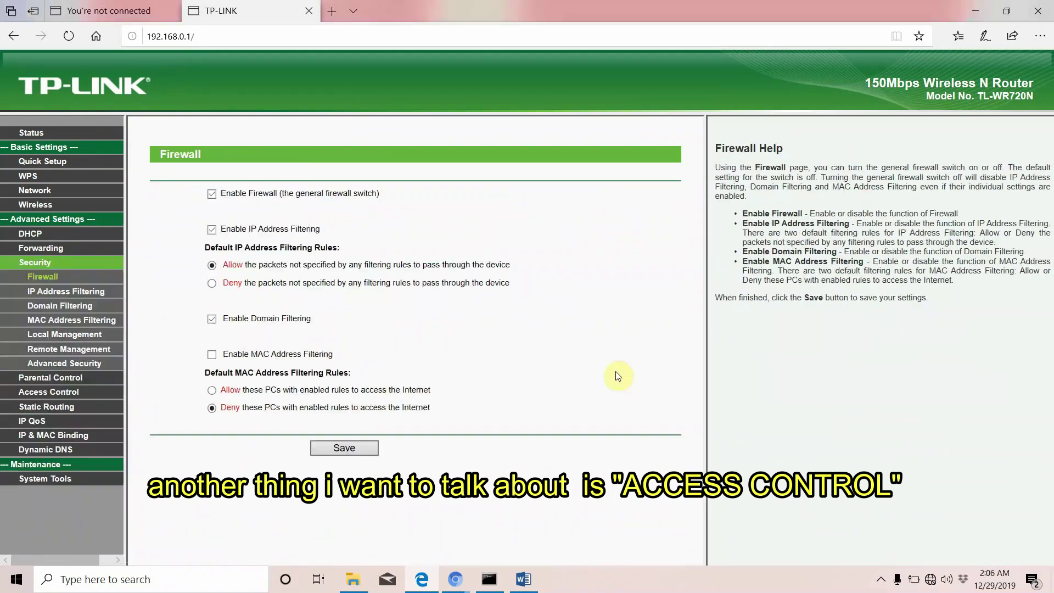
# Go to Access Control and enable Internet Access Control
pyautogui.click(48, 393)
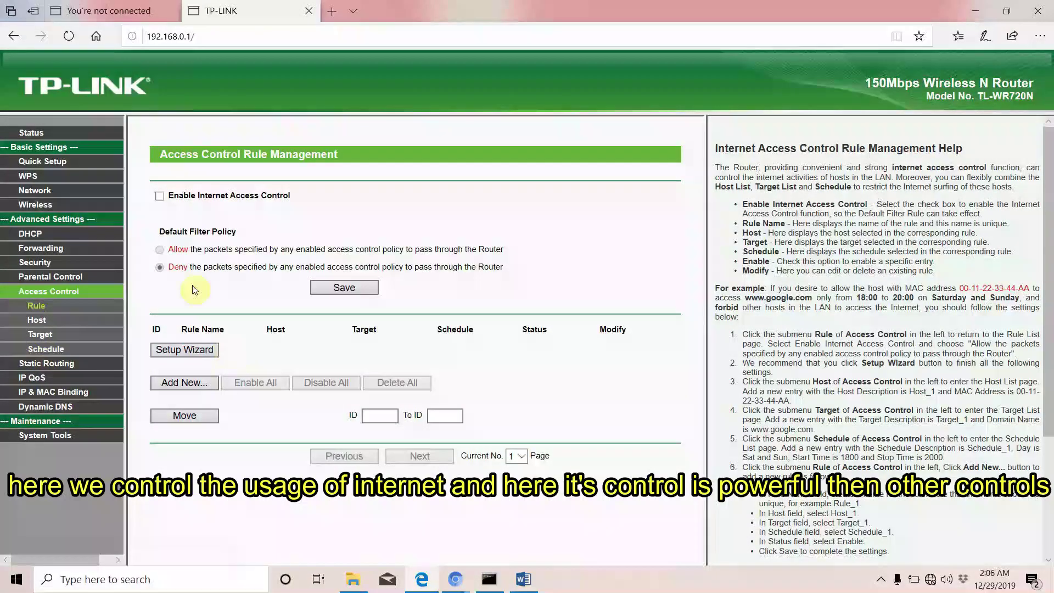
pyautogui.click(160, 197)
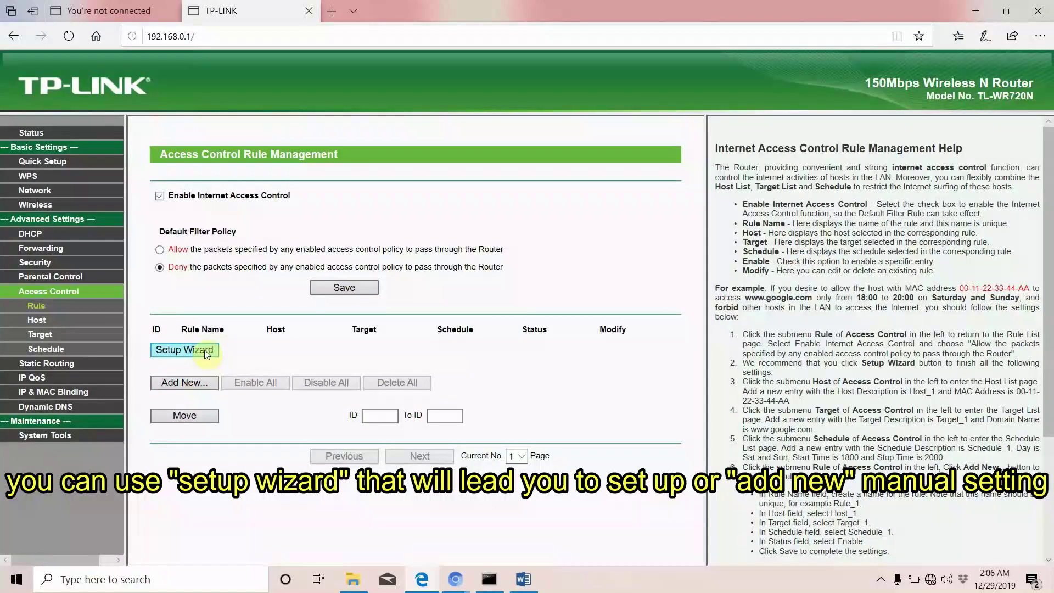
# Preview the Add New rule and new host forms, back out, and launch the Setup Wizard
pyautogui.click(181, 383)
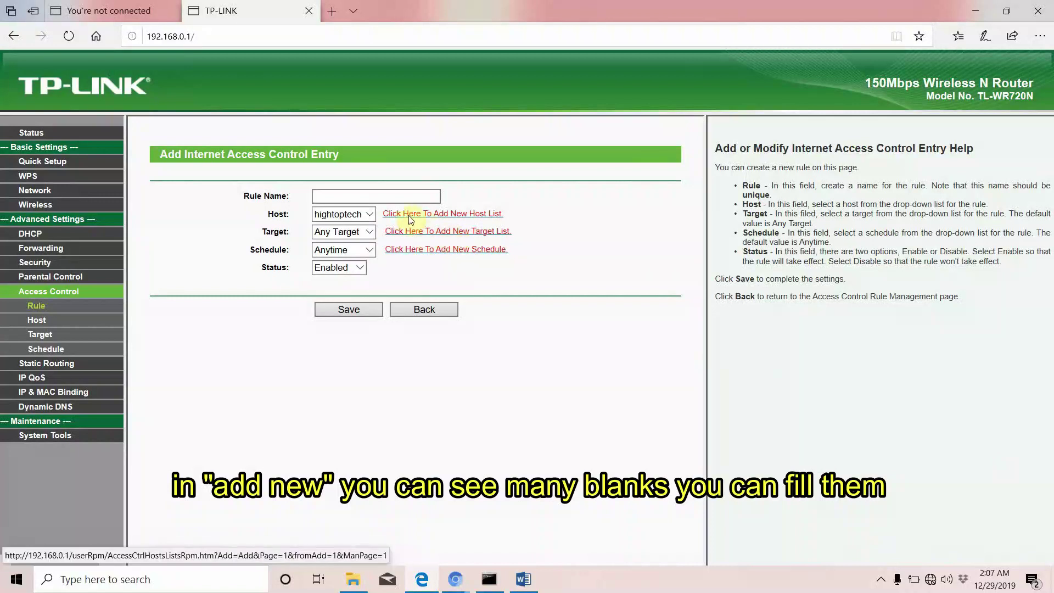
pyautogui.click(453, 214)
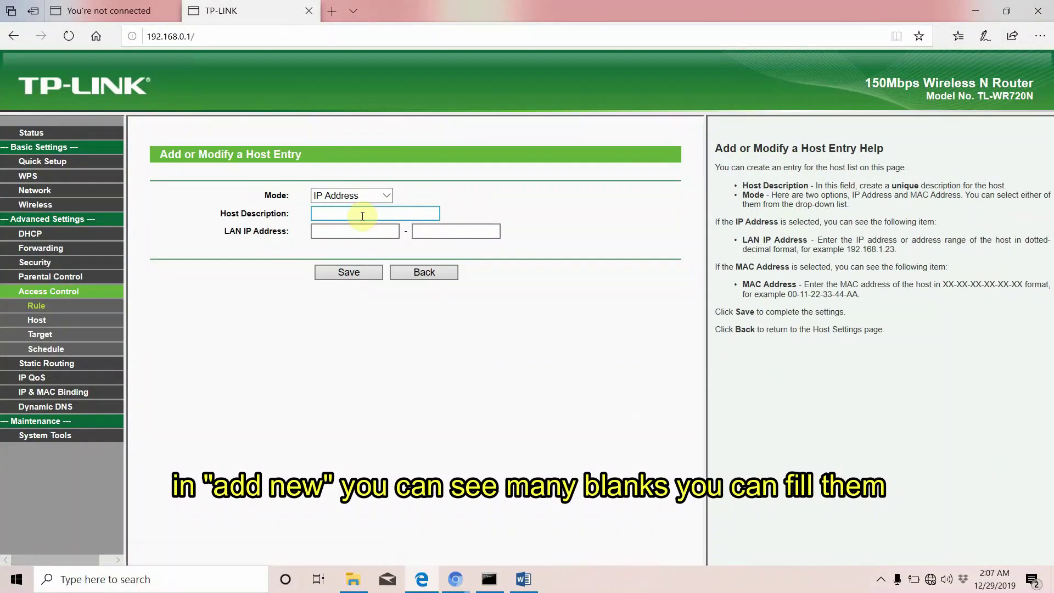
pyautogui.click(443, 273)
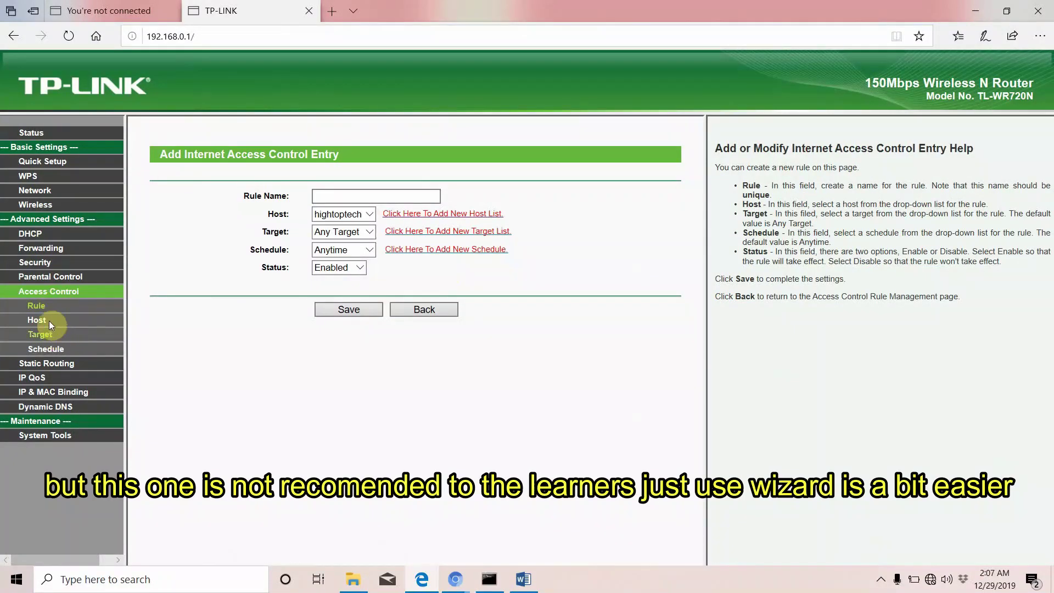
pyautogui.click(434, 311)
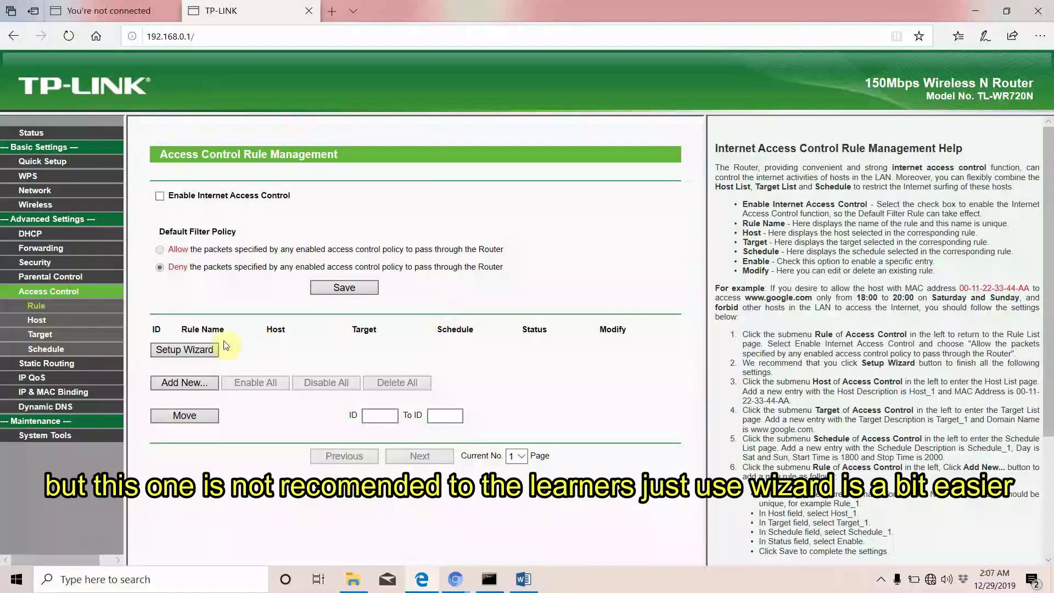
pyautogui.click(195, 350)
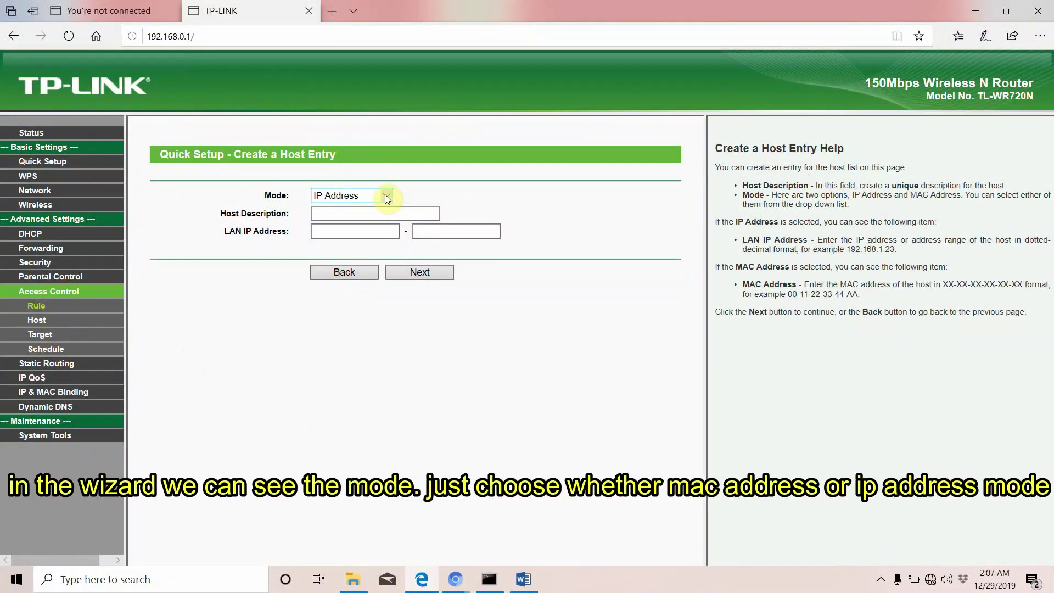
# Give the host entry the description hightop, keeping mode on IP Address
pyautogui.click(387, 199)
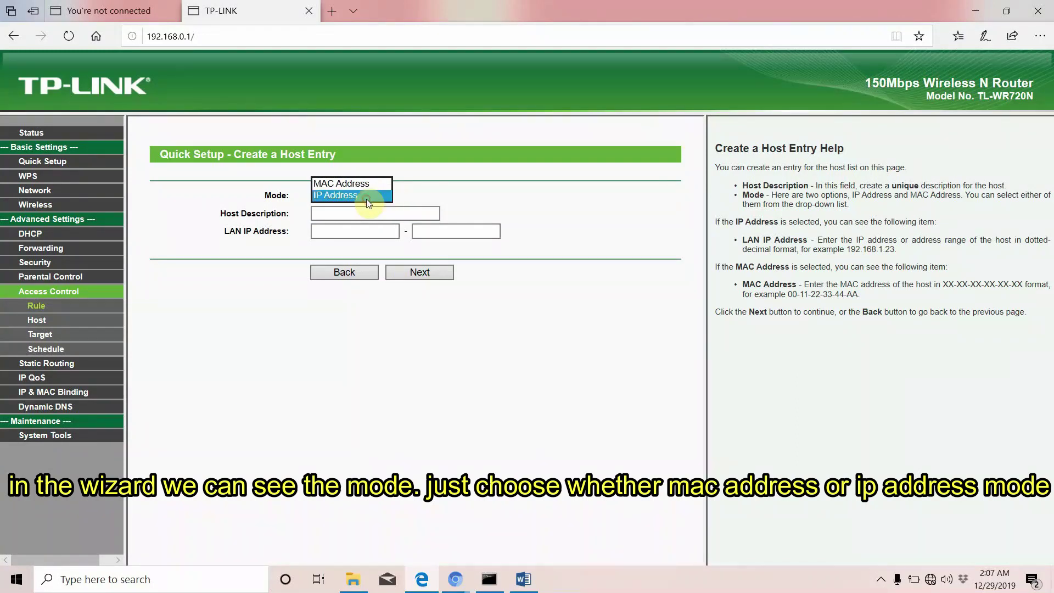
pyautogui.click(367, 198)
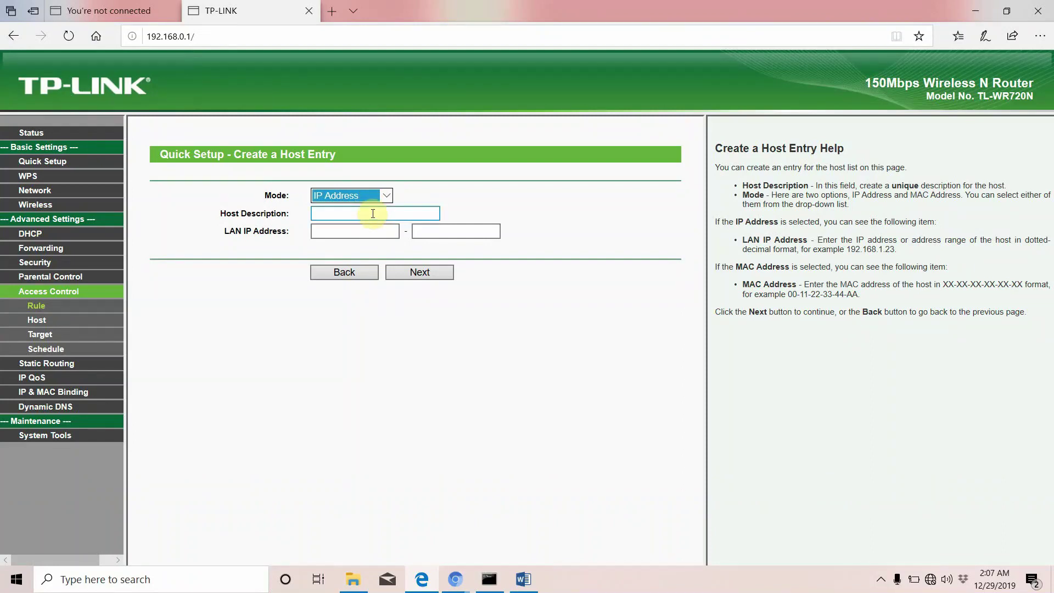
pyautogui.click(372, 213)
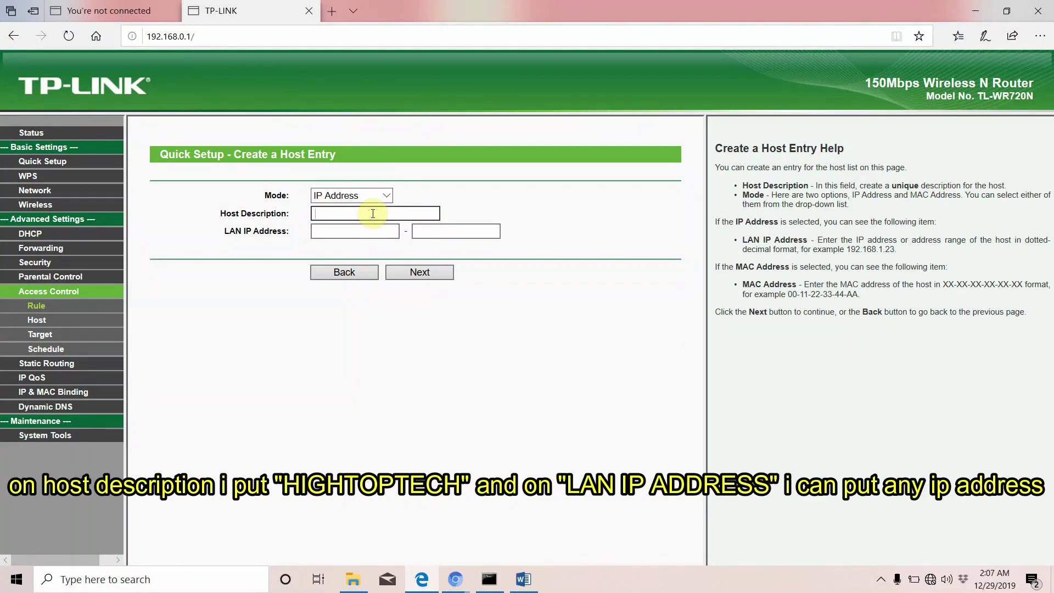
pyautogui.write('hightop')
pyautogui.click(346, 232)
# Name the access target hightoptech with IP address 192.168.0.101
pyautogui.write('te')
pyautogui.click(414, 274)
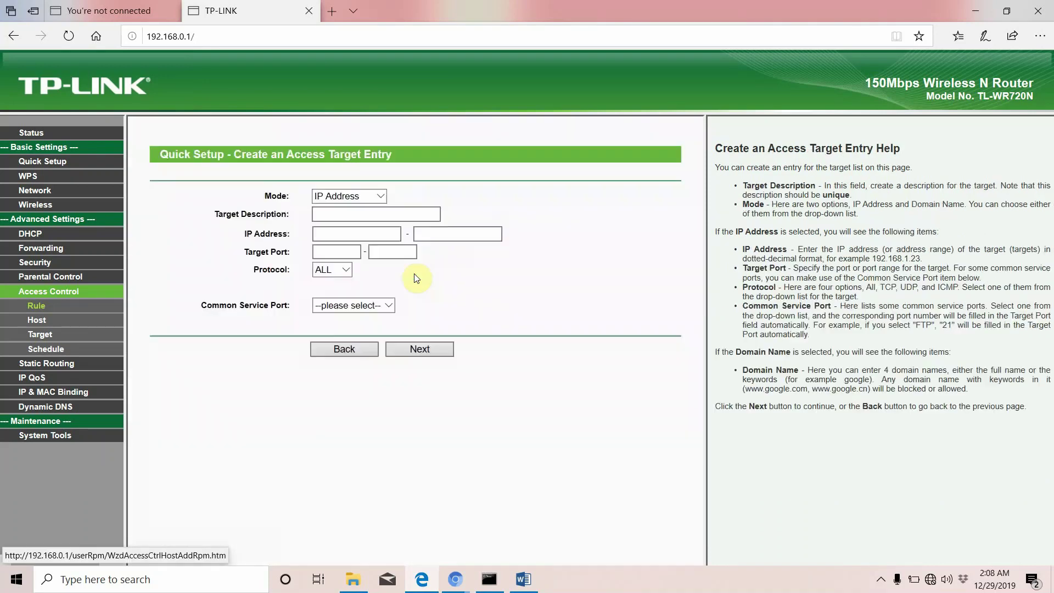
pyautogui.click(338, 218)
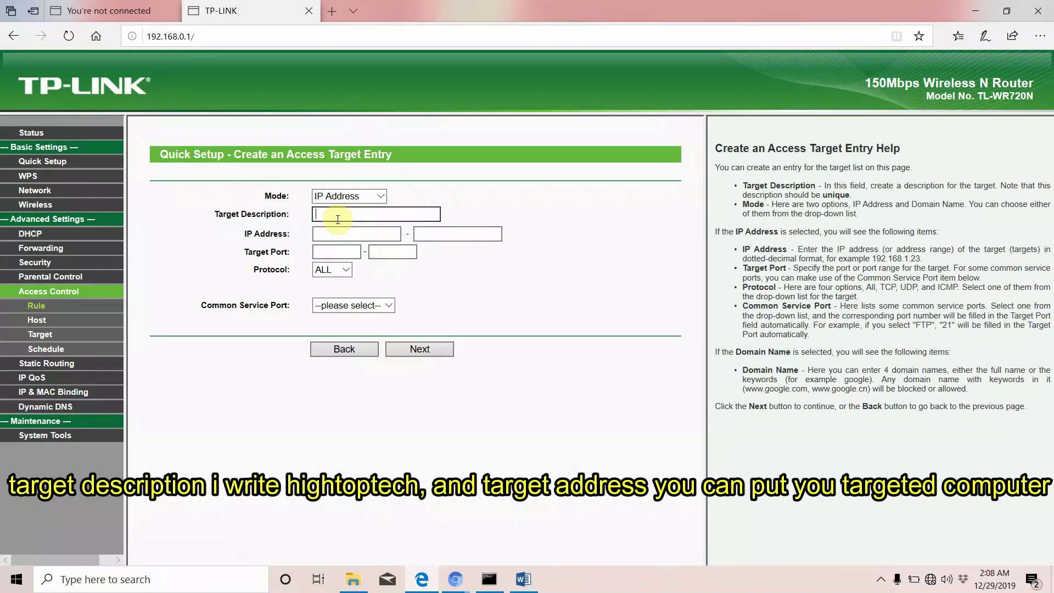
pyautogui.write('hightoptech')
pyautogui.click(333, 236)
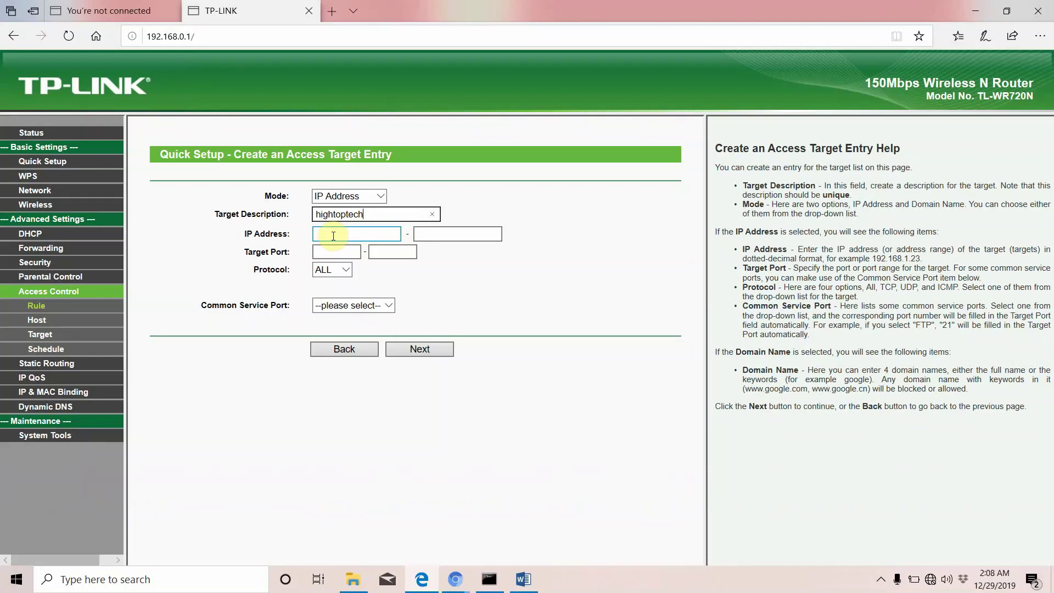
pyautogui.write('192.168.0.101')
# Keep protocol ALL and choose the FTP common service so port 21 fills in
pyautogui.click(336, 252)
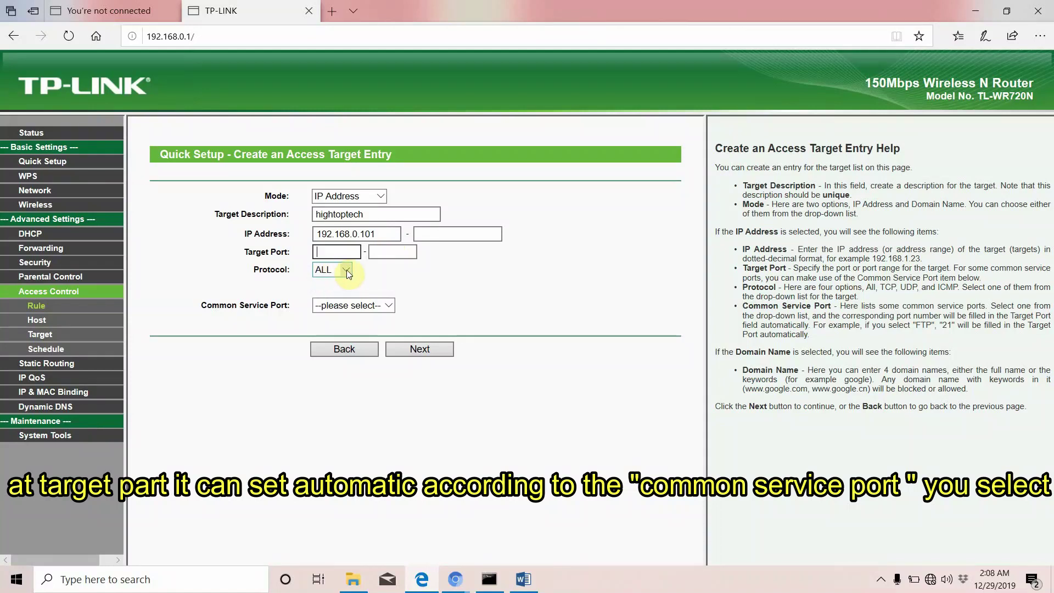
pyautogui.click(346, 269)
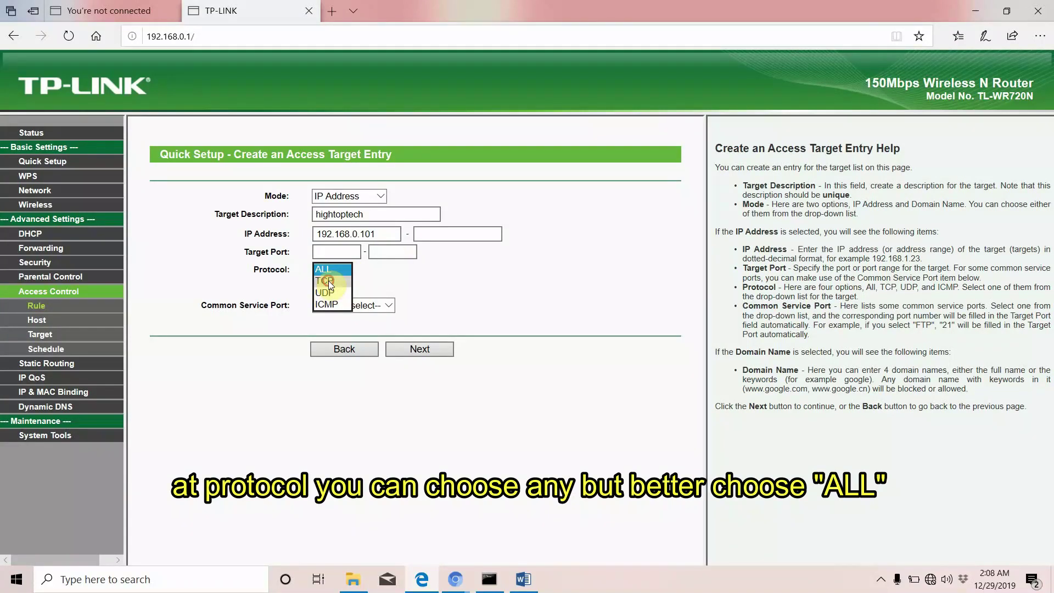
pyautogui.click(329, 281)
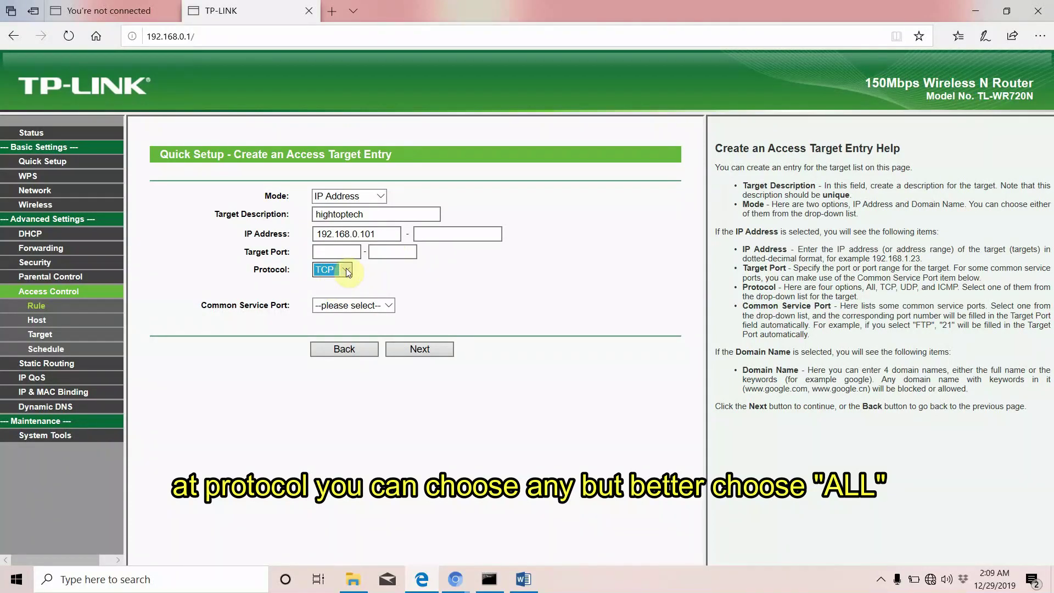
pyautogui.click(347, 271)
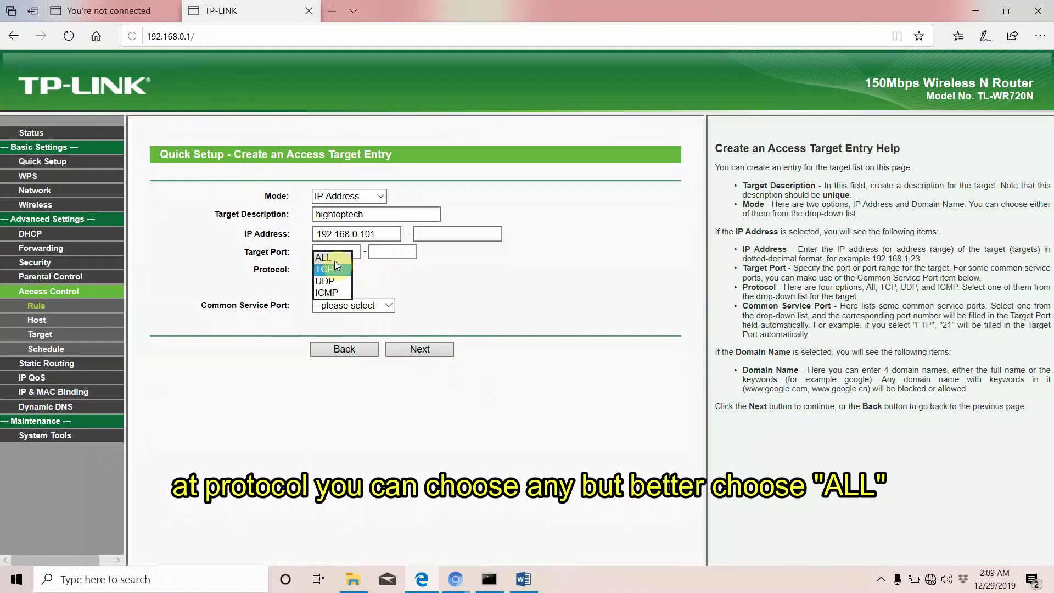
pyautogui.click(333, 261)
pyautogui.click(346, 270)
pyautogui.click(347, 269)
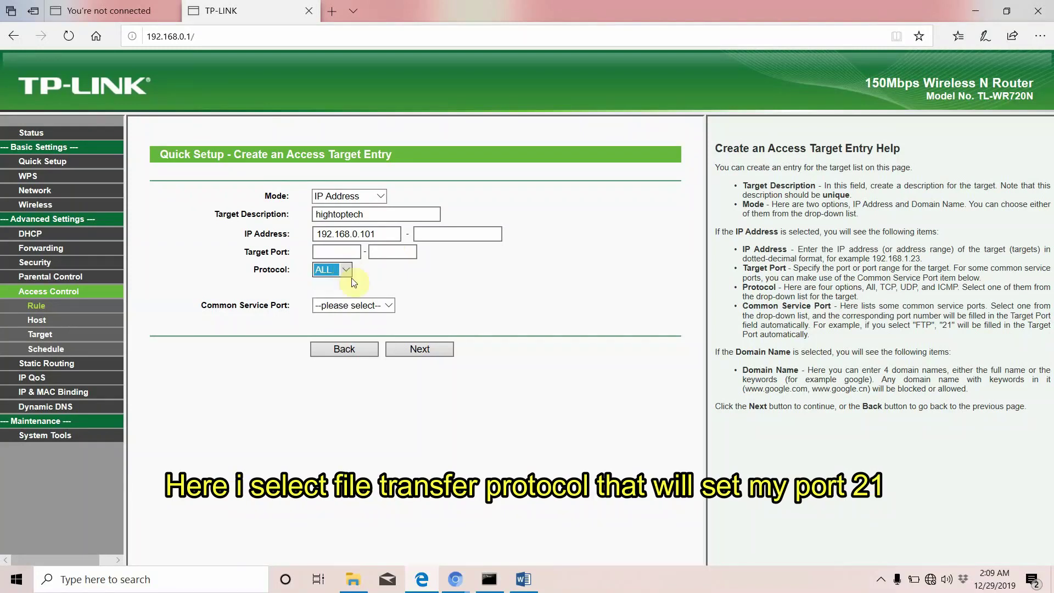
pyautogui.click(388, 306)
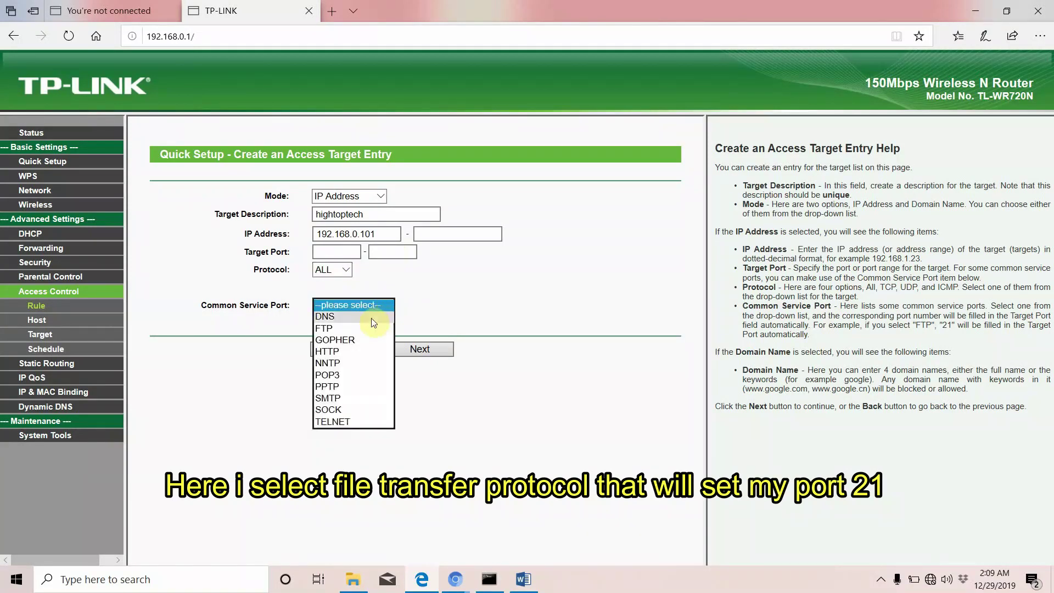
pyautogui.click(330, 328)
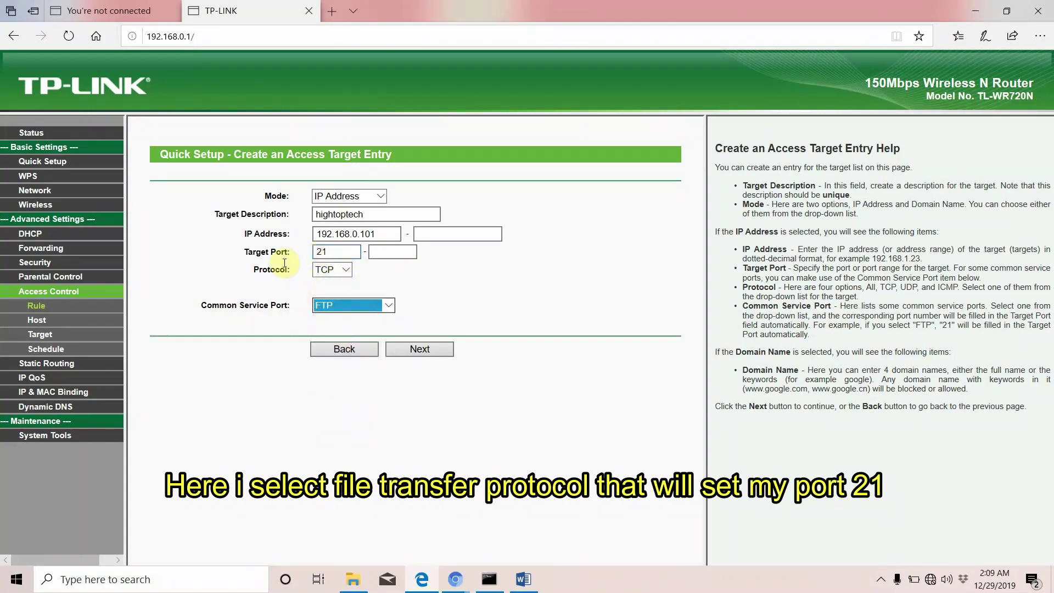
pyautogui.click(423, 349)
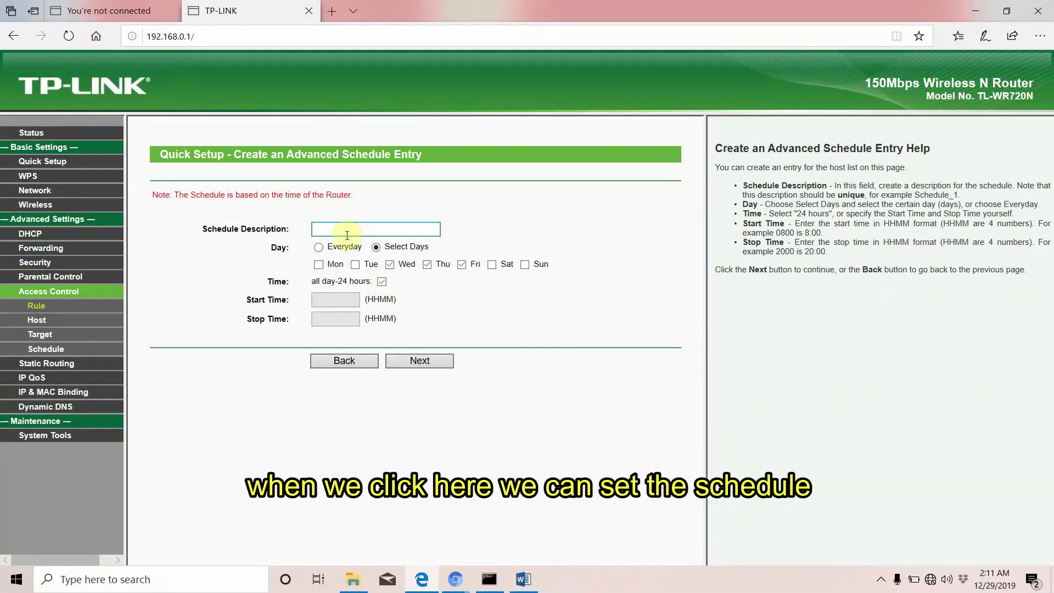
# Name the select-days schedule anytoptech, call the rule all, and finish the wizard
pyautogui.click(347, 232)
pyautogui.write('anytoptech')
pyautogui.click(424, 361)
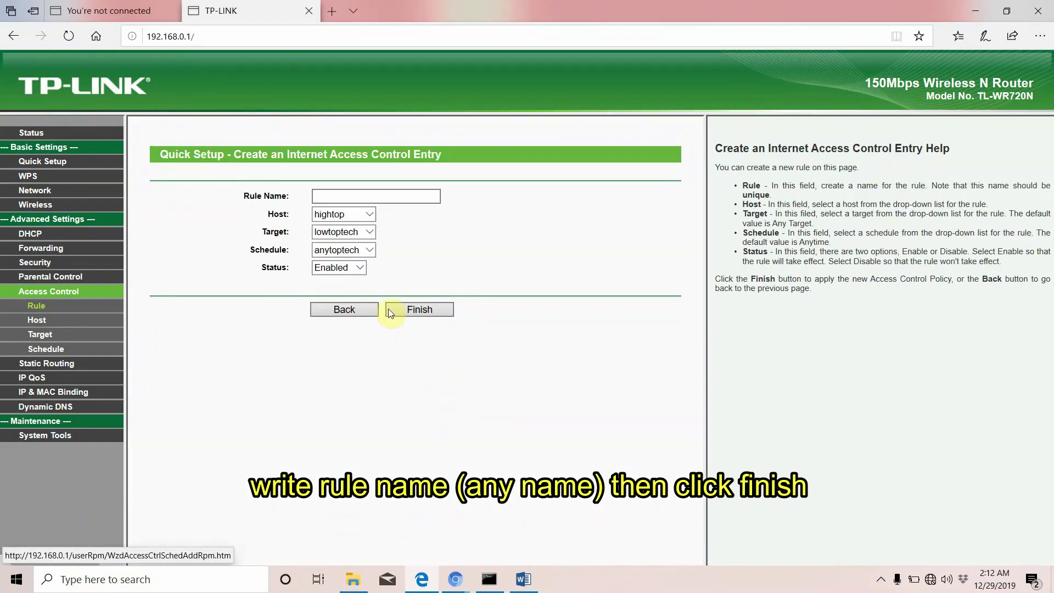
pyautogui.click(341, 196)
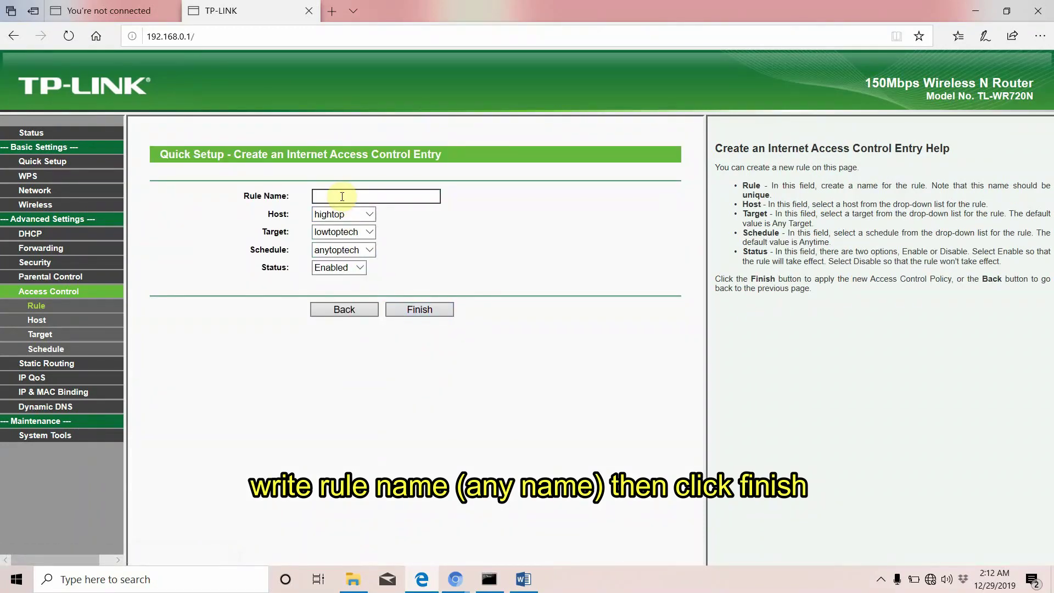
pyautogui.write('all')
pyautogui.click(407, 309)
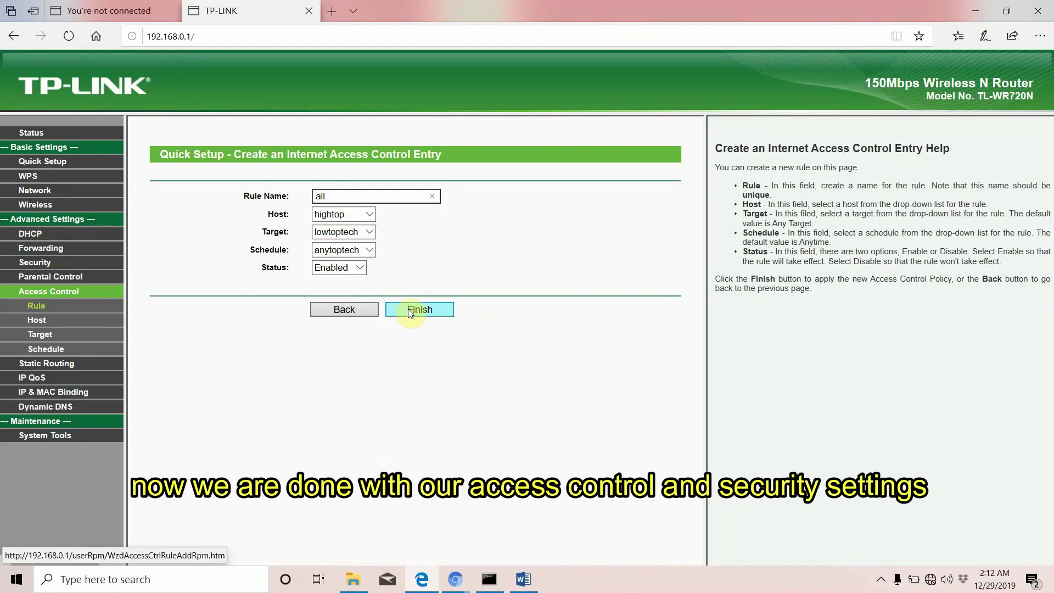